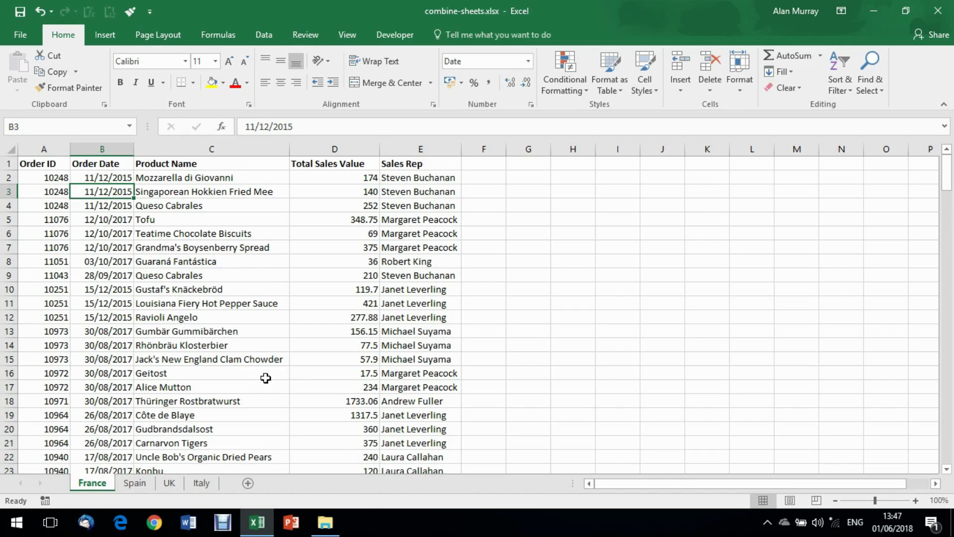
- Check the Spain table's name in Table Design, then return to the France sheet
click(131, 484)
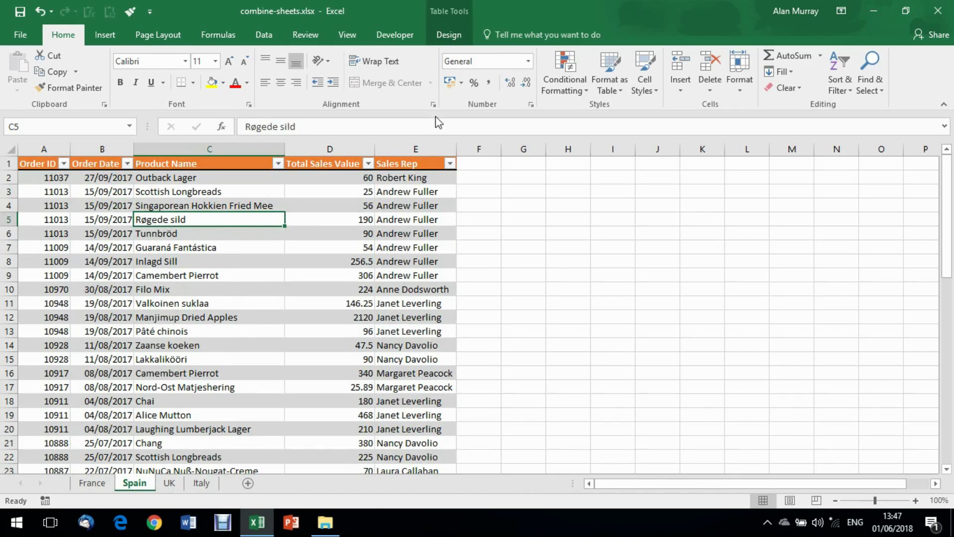
click(450, 34)
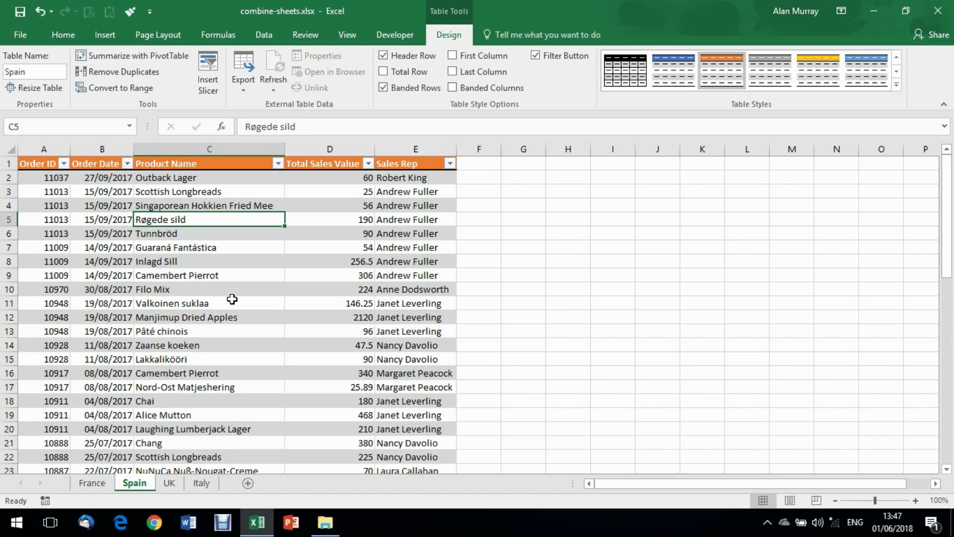
click(93, 486)
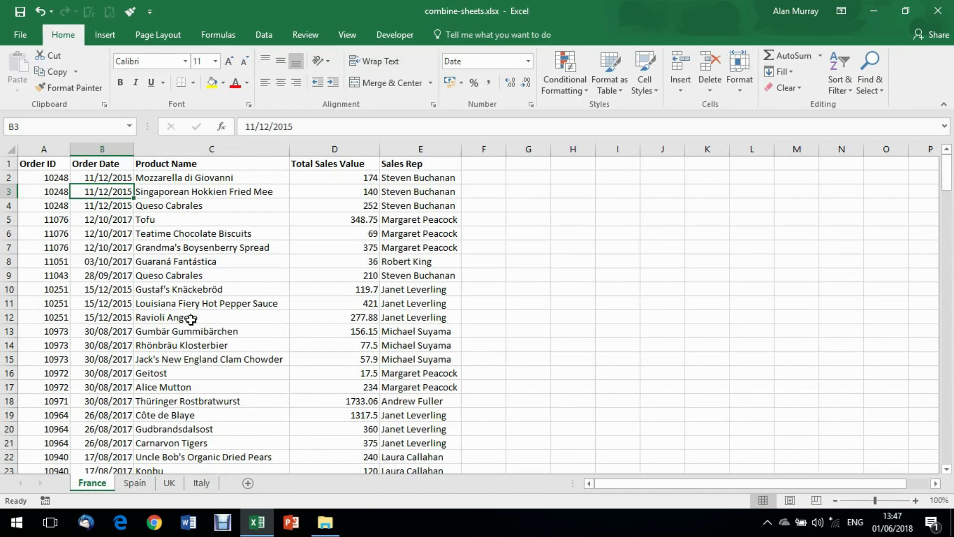
- Format the France order data as a table with a blue banded style and headers
click(235, 277)
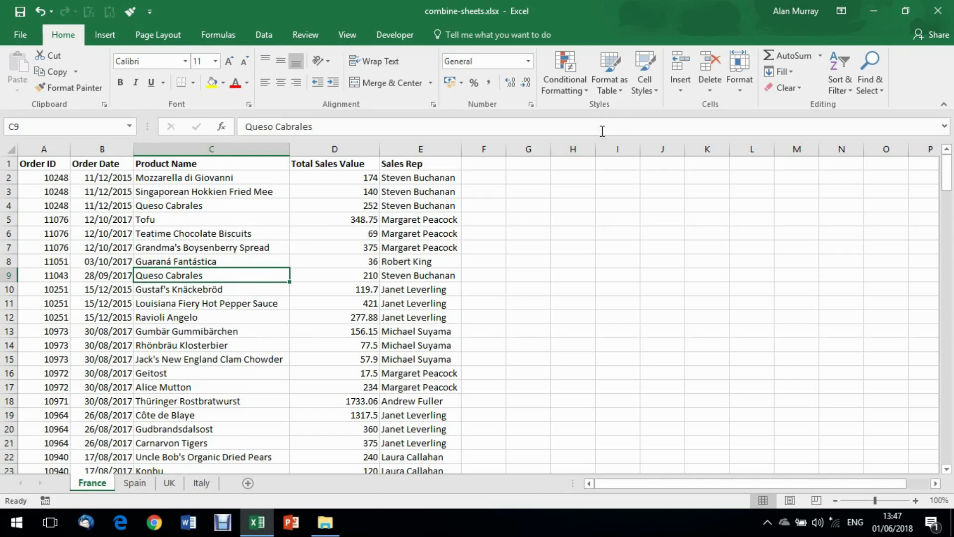
click(618, 94)
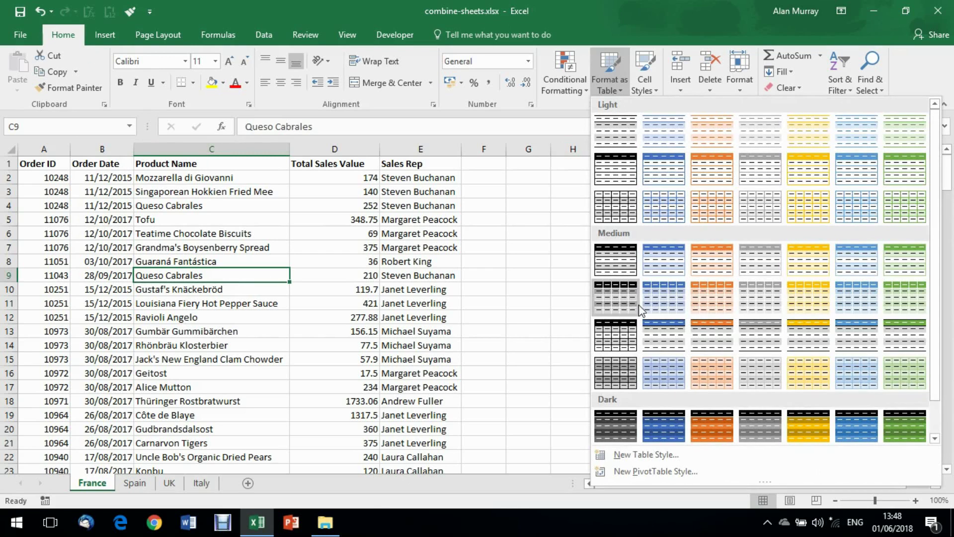
click(652, 332)
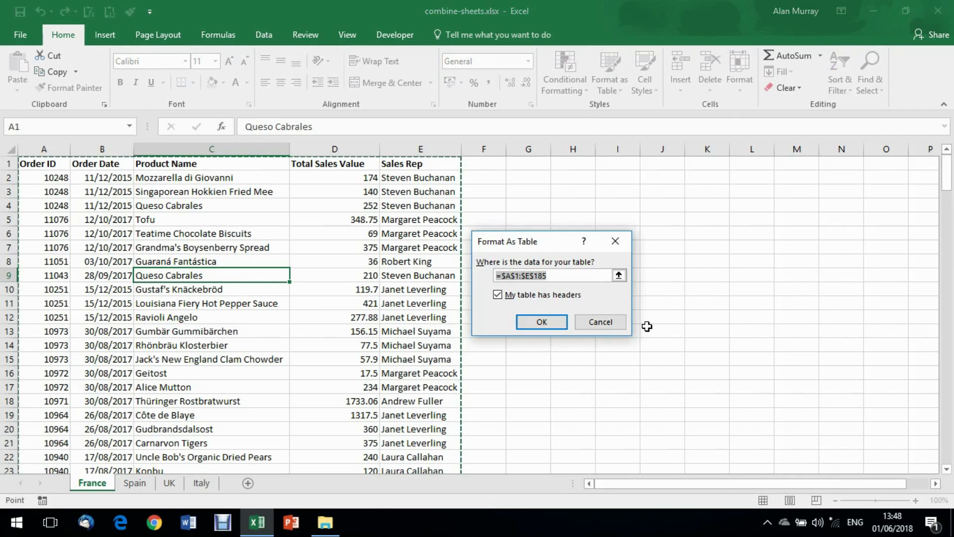
click(525, 322)
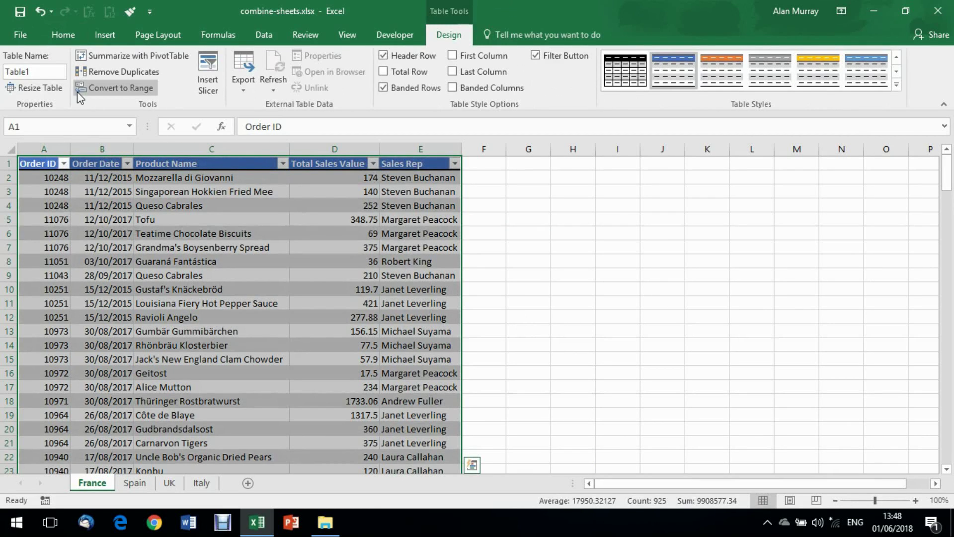
- Rename the table from Table1 to France
click(34, 72)
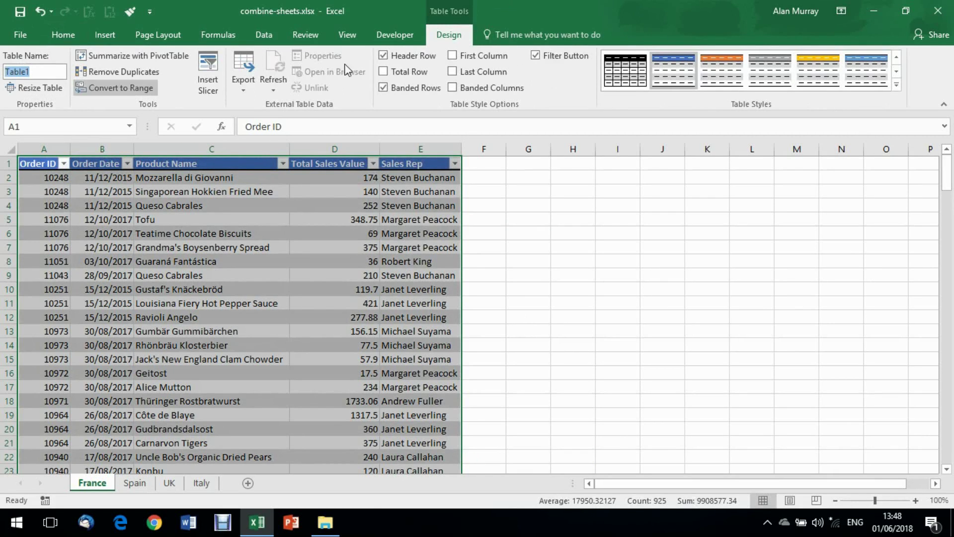
text(F)
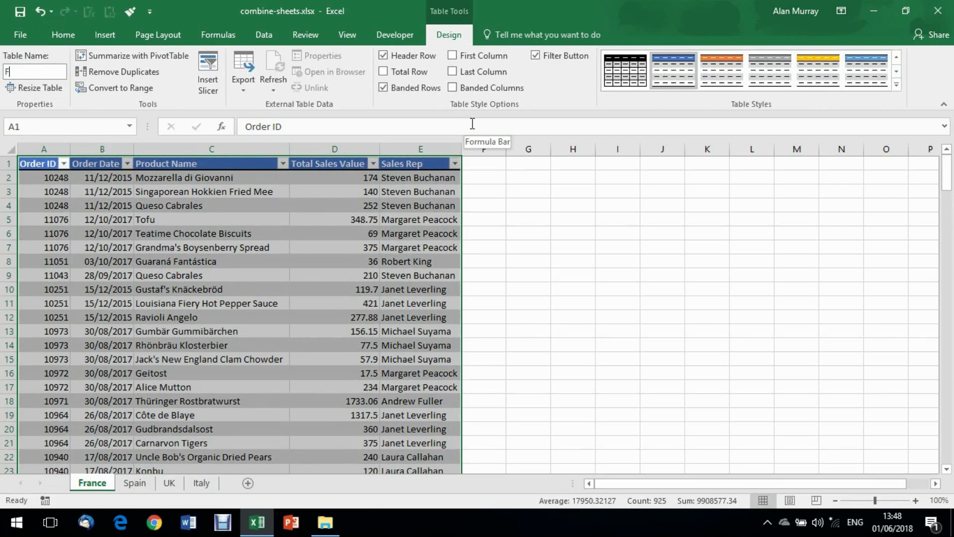
text(rance)
key(Return)
click(167, 287)
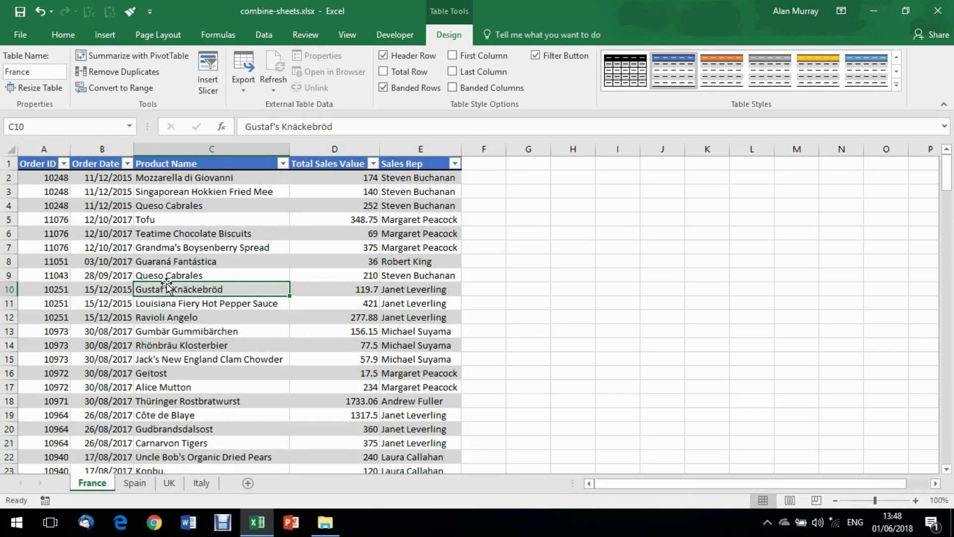
- Place the active cell inside the France table
click(220, 262)
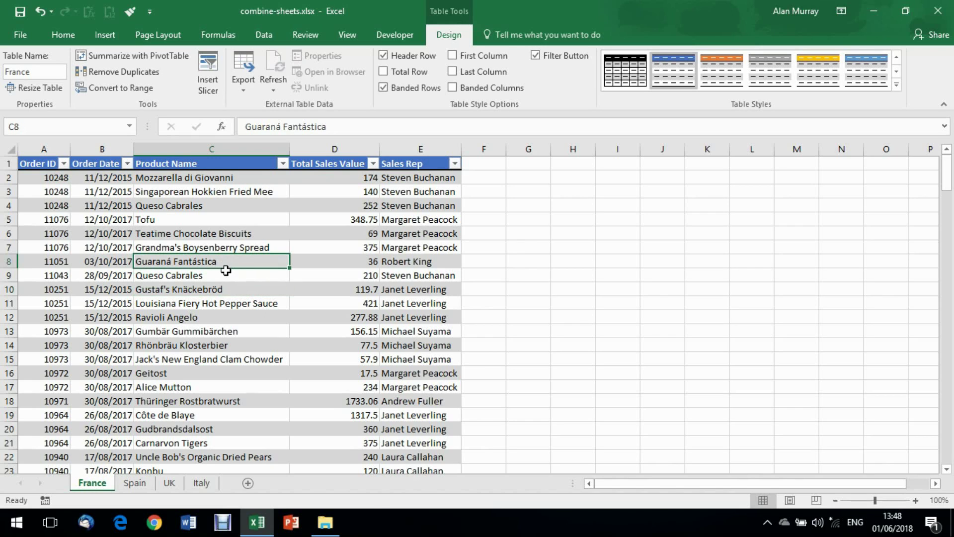
click(228, 274)
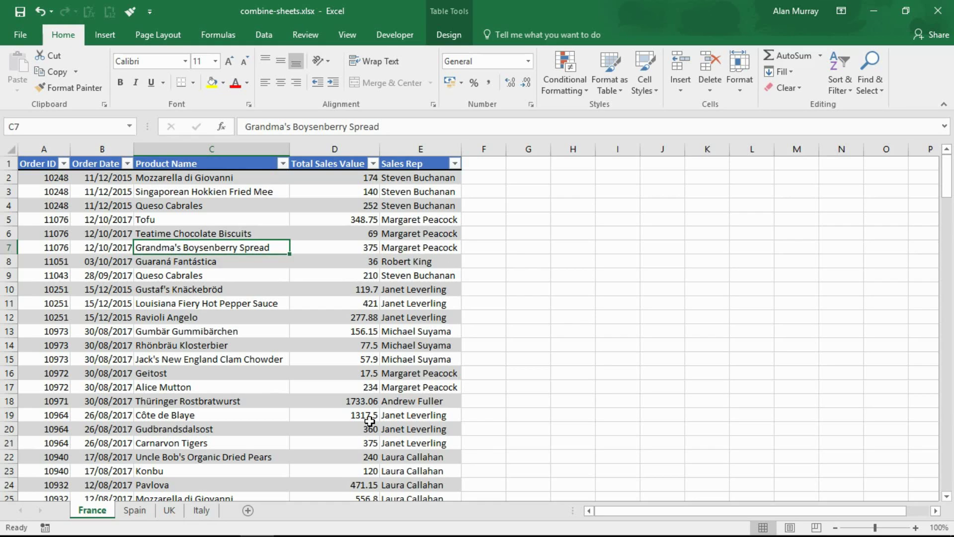
- Create a France query from the table with Data > From Table/Range, previewing 184 rows
click(266, 36)
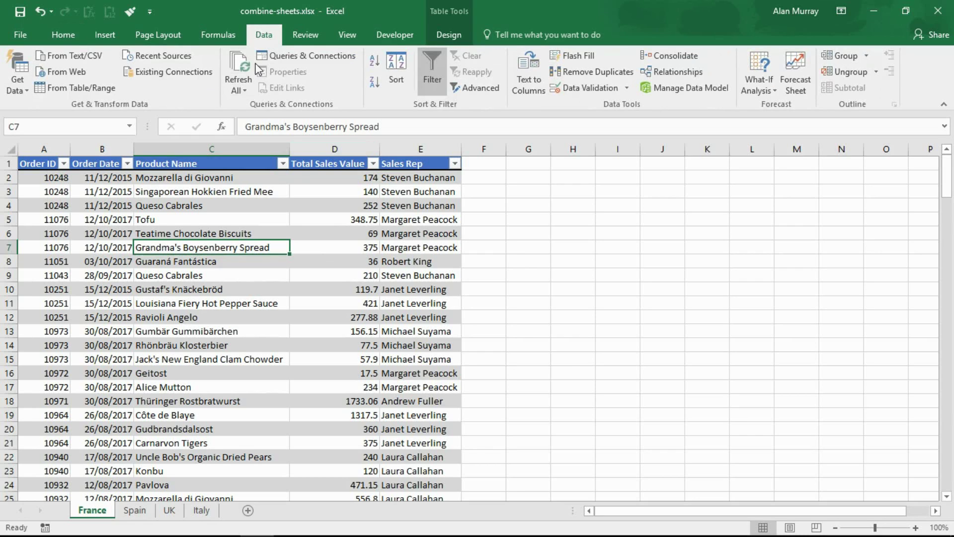
click(102, 96)
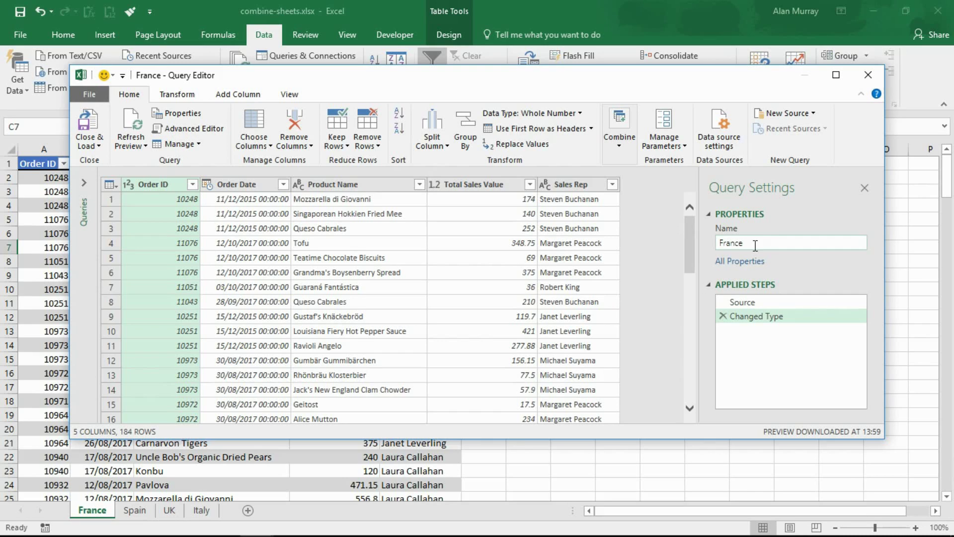
click(97, 146)
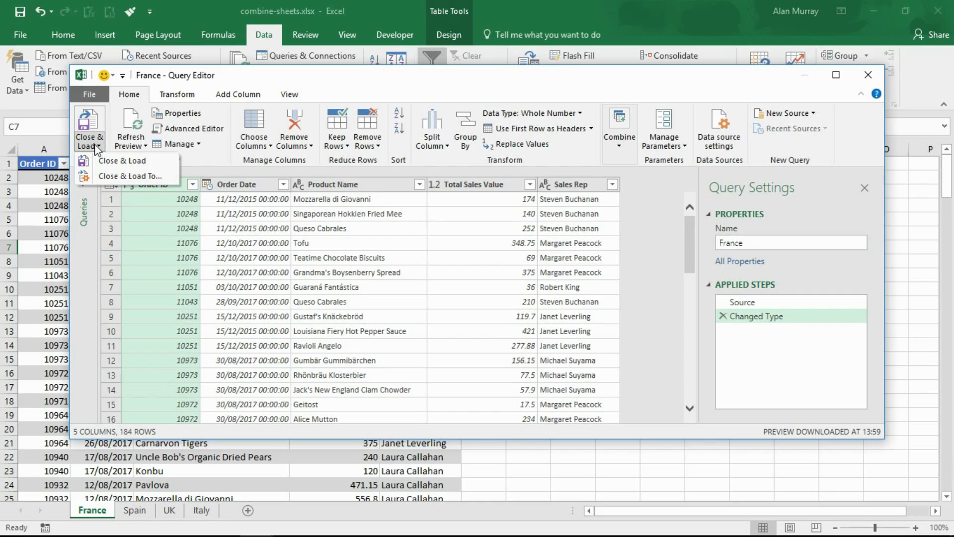
- Load the France query with Close & Load To as Only Create Connection
click(108, 179)
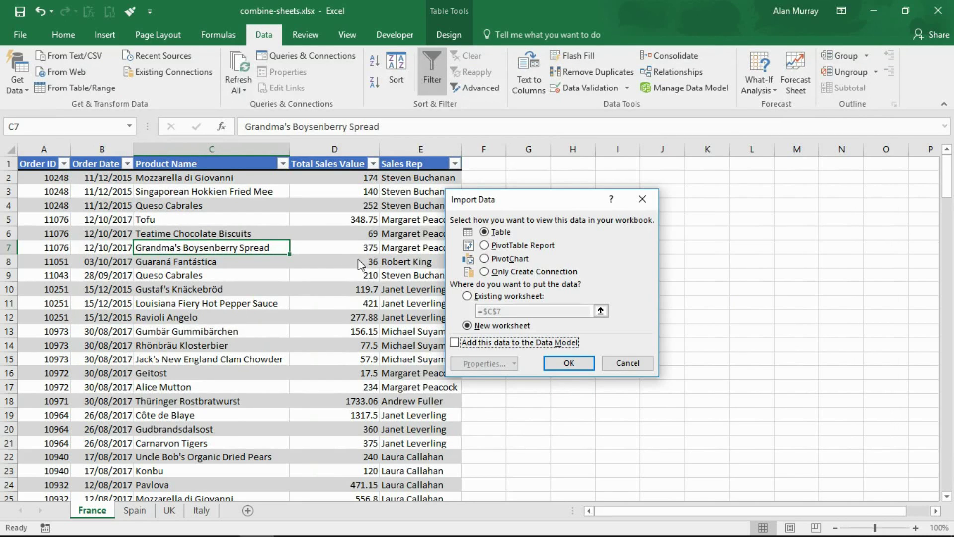
click(485, 272)
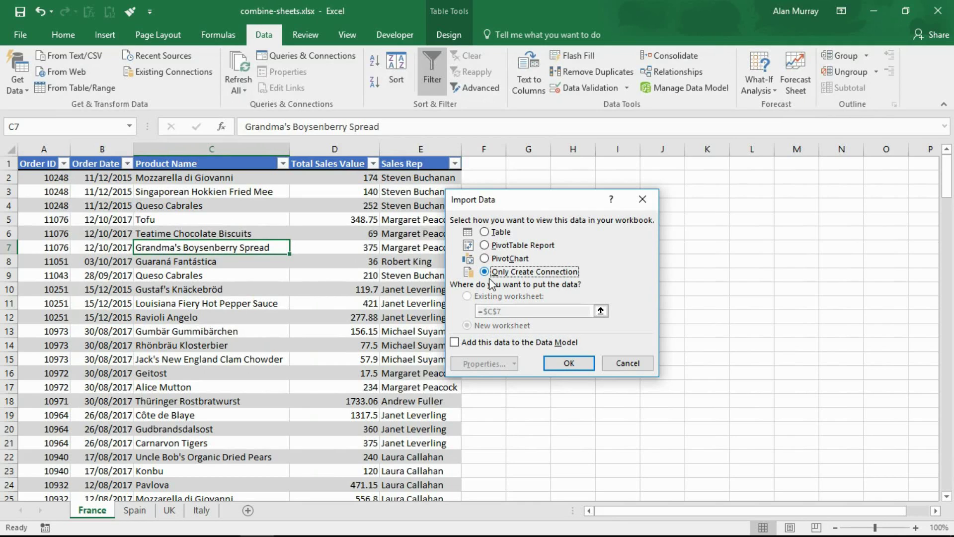
click(569, 363)
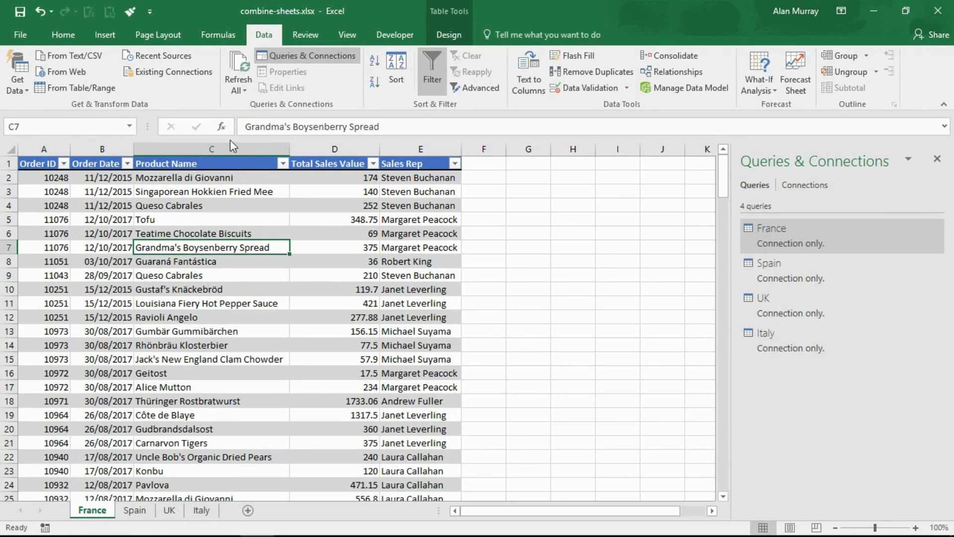
- Start an Append through Get Data > Combine Queries
click(21, 98)
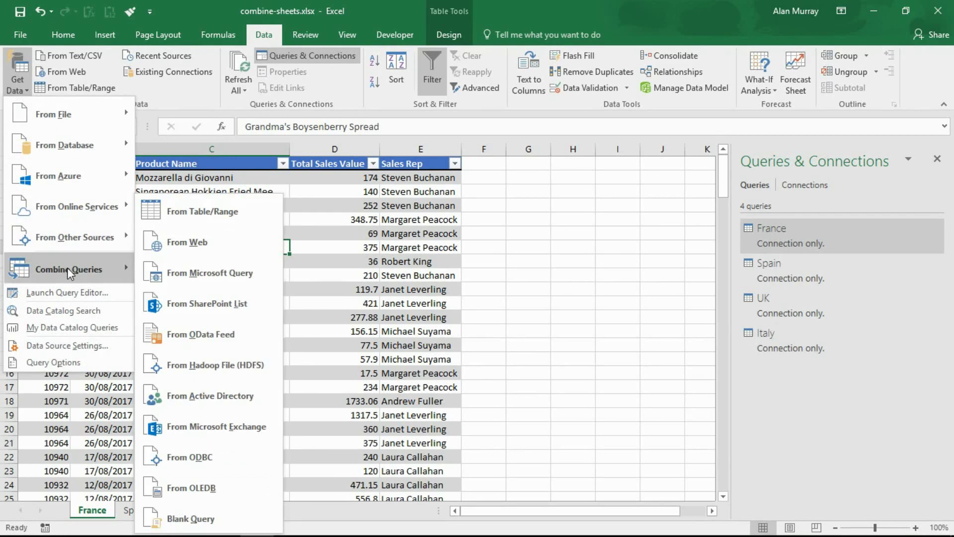
mouse_move(67, 267)
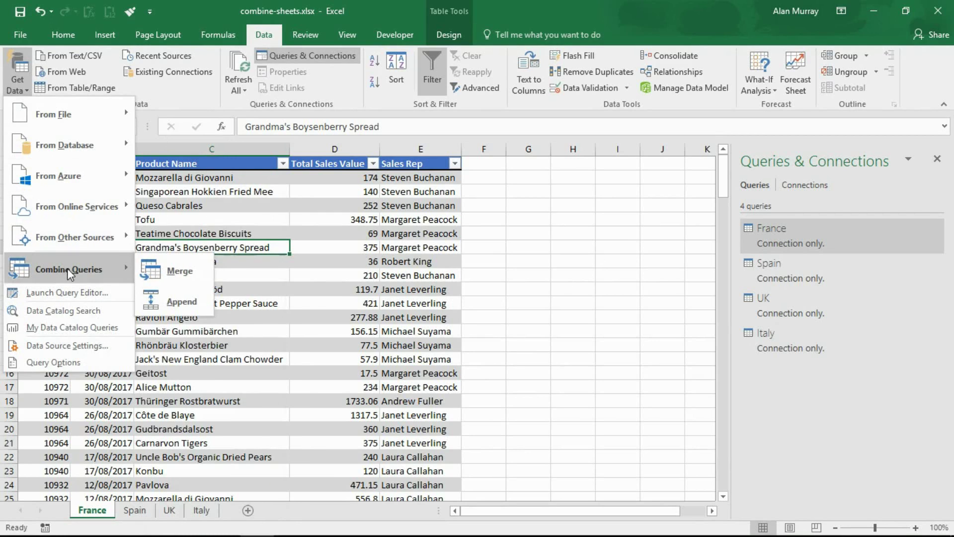
click(184, 304)
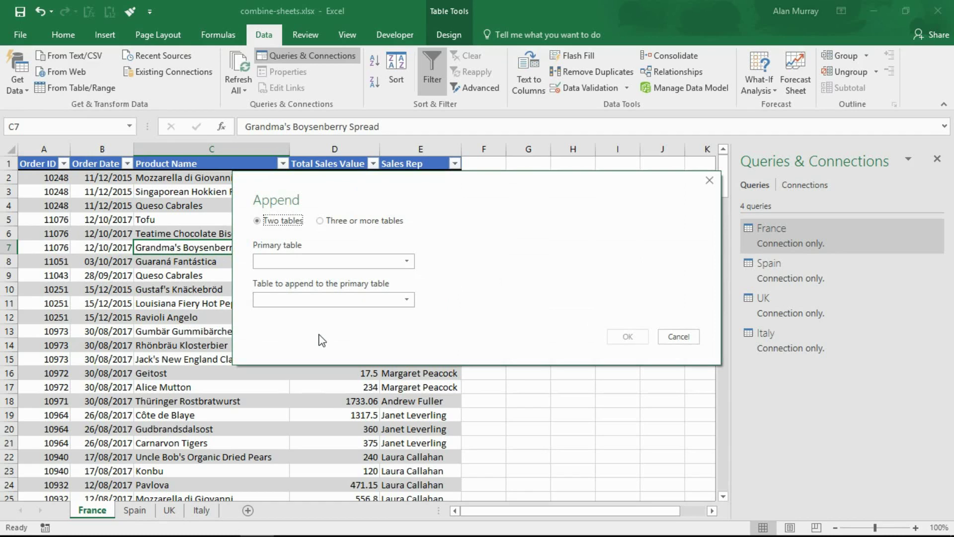
- Choose Three or more tables and add France, Spain, UK and Italy to the append list
click(320, 220)
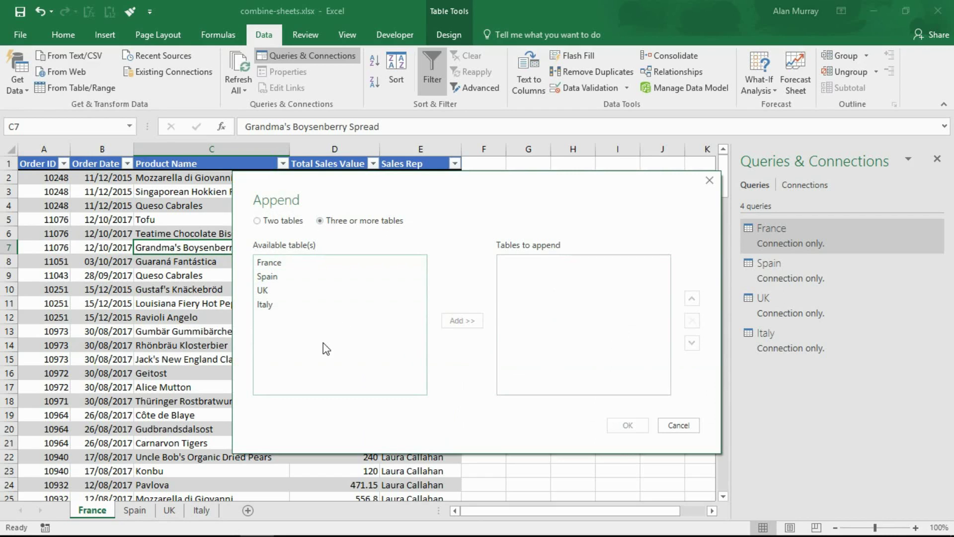
click(276, 266)
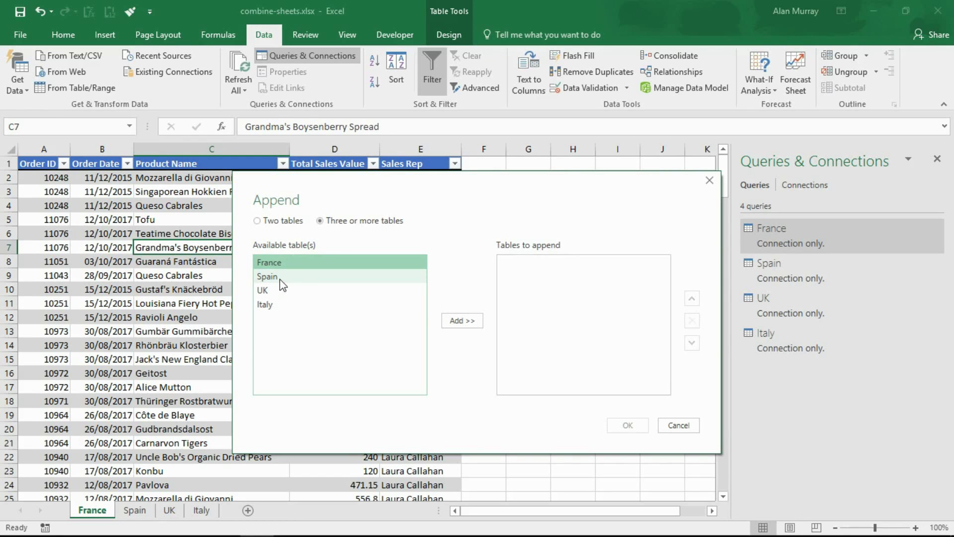
ctrl+click(279, 278)
ctrl+click(278, 290)
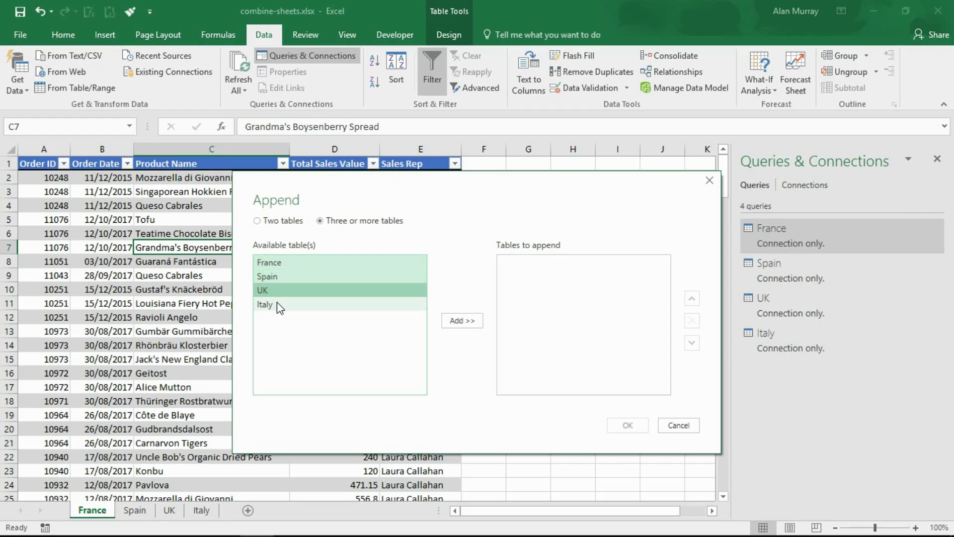
ctrl+click(277, 304)
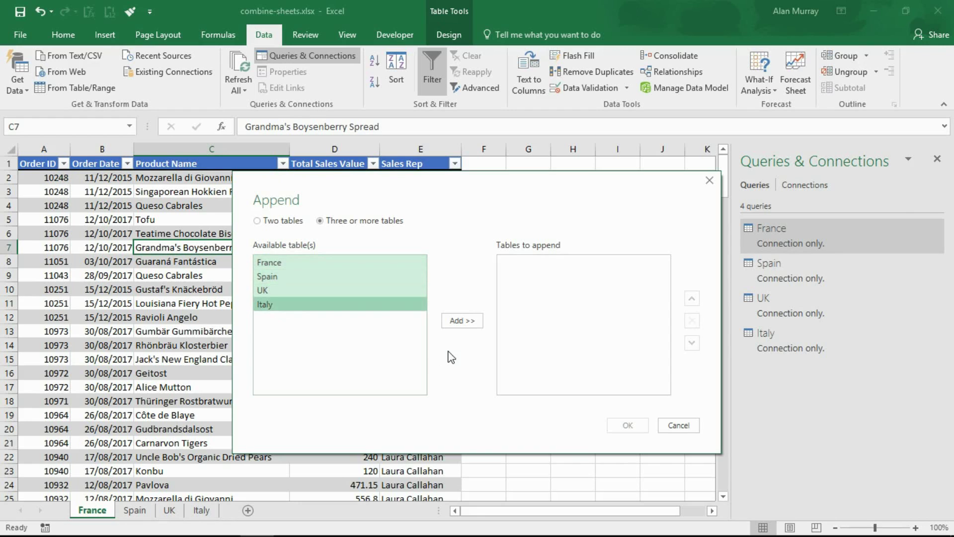
click(463, 322)
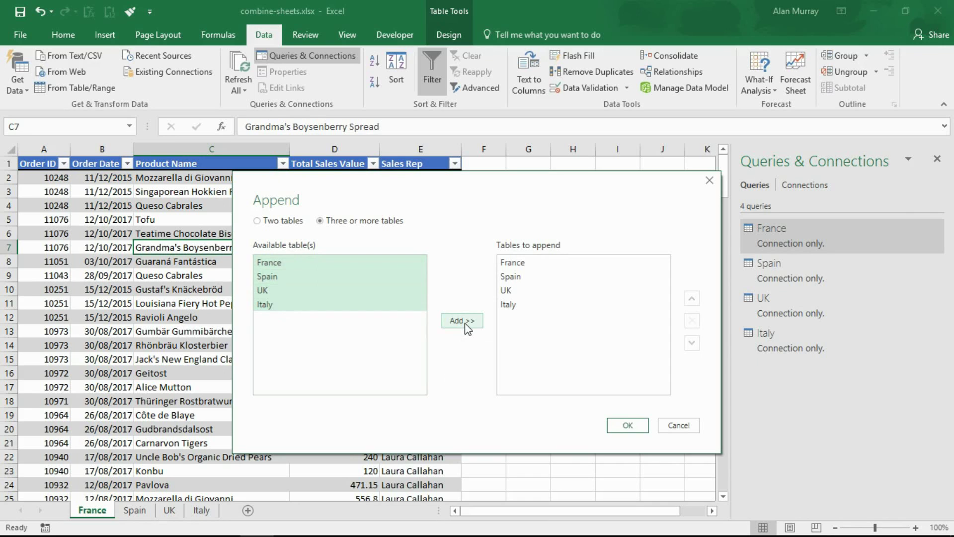
- Confirm the append, rename Append1 to all-countries, and load it into the workbook
click(627, 425)
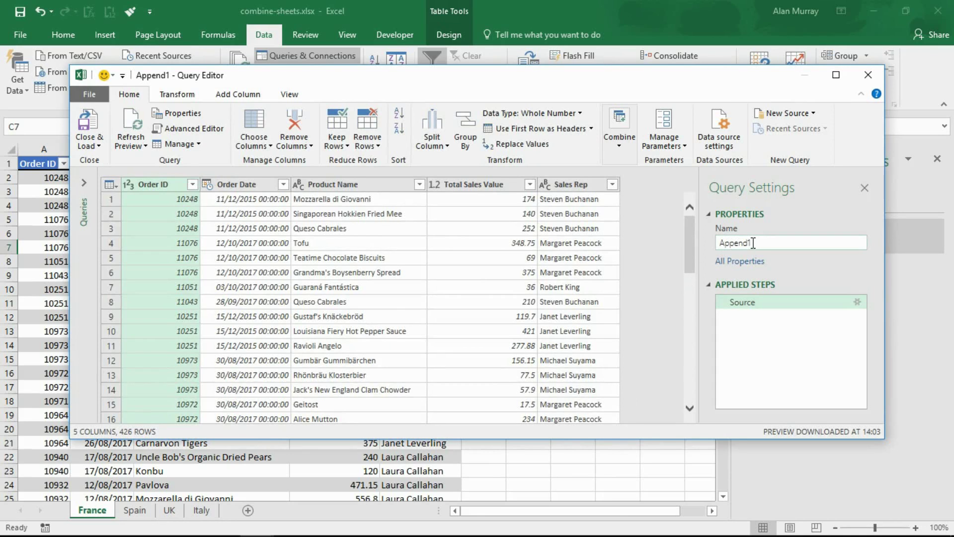
drag(753, 243, 719, 246)
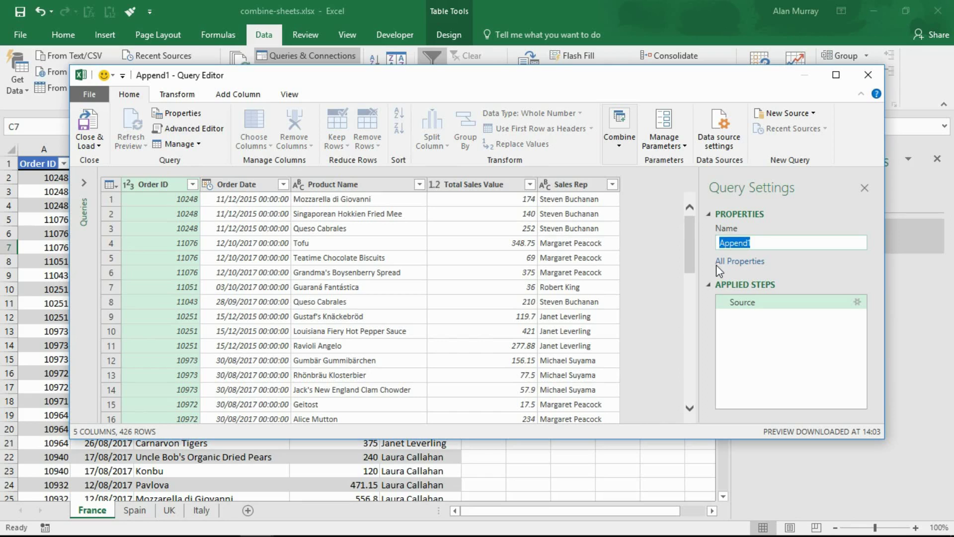
text(all-countries)
click(90, 119)
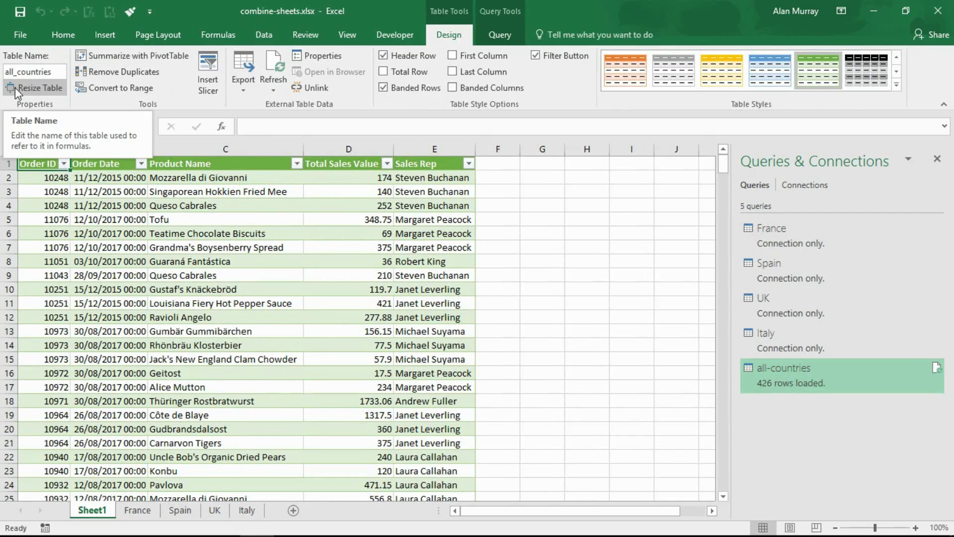
- Verify the loaded table is named all_countries and scroll down through its rows
click(35, 74)
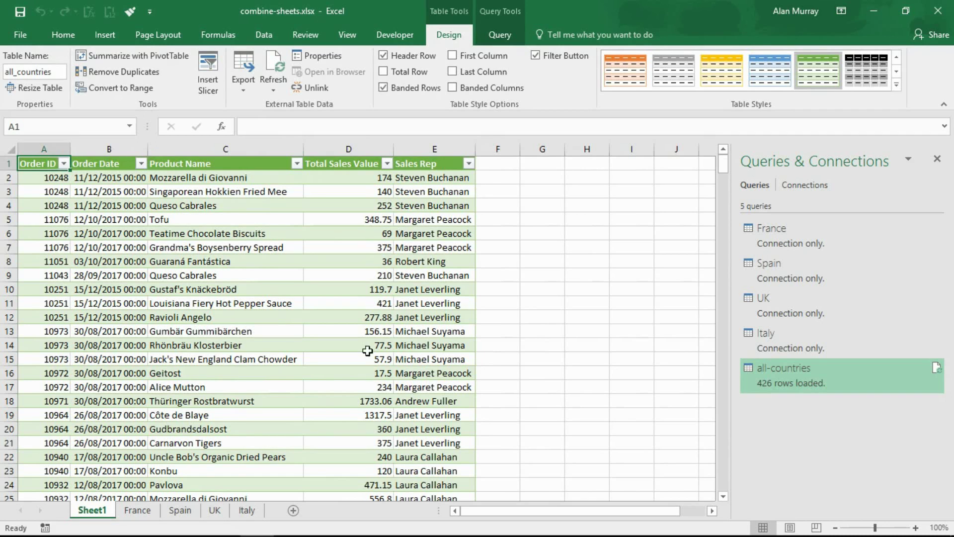
scroll(249, 327, down, 5)
scroll(248, 327, down, 20)
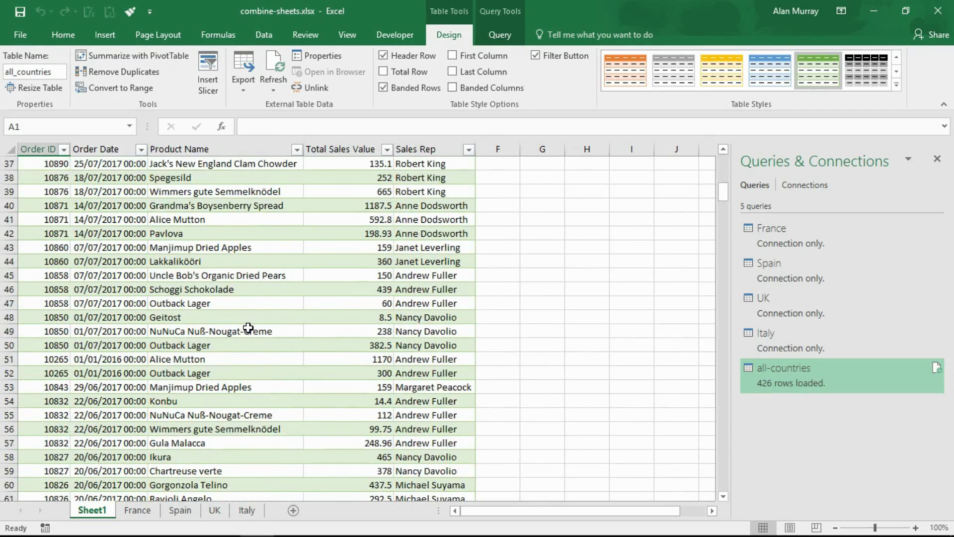
scroll(249, 328, down, 20)
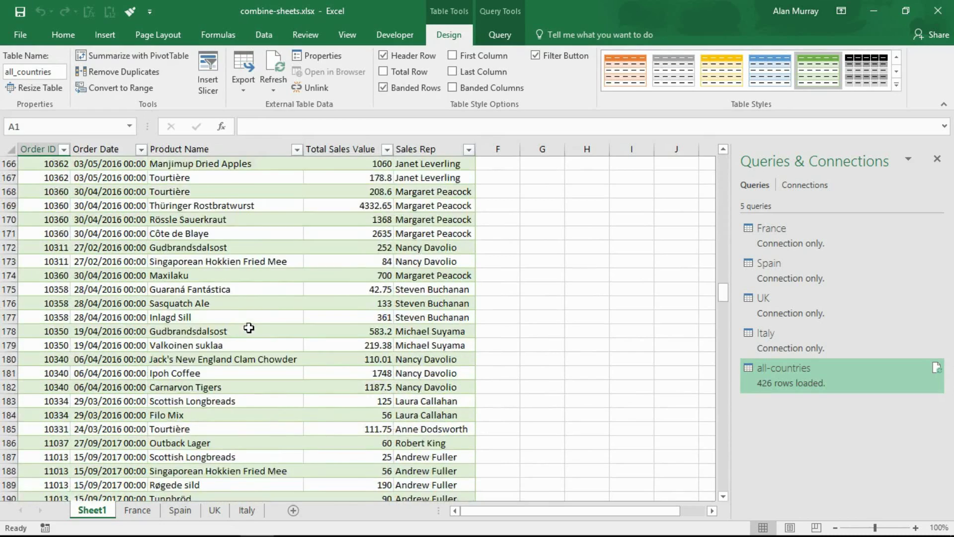
scroll(249, 326, down, 20)
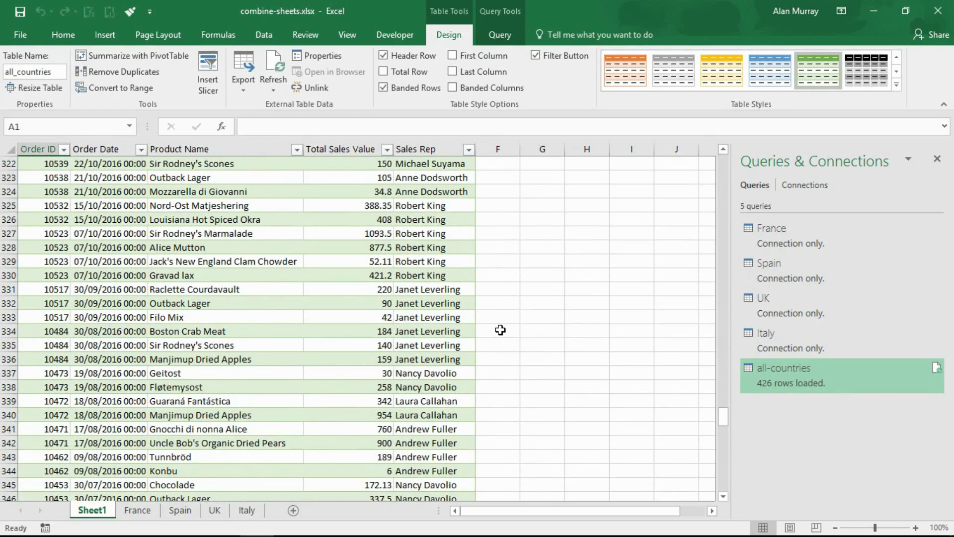
mouse_move(789, 374)
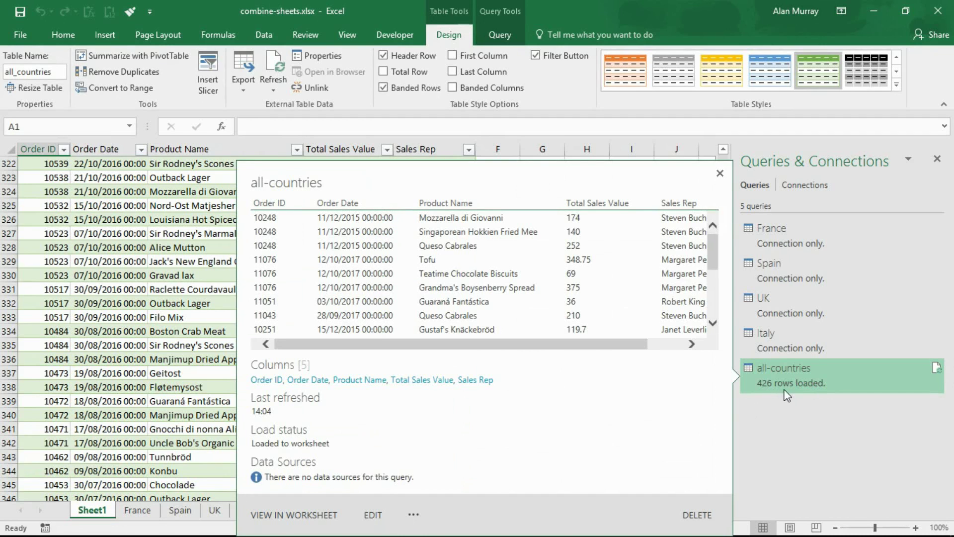
click(149, 260)
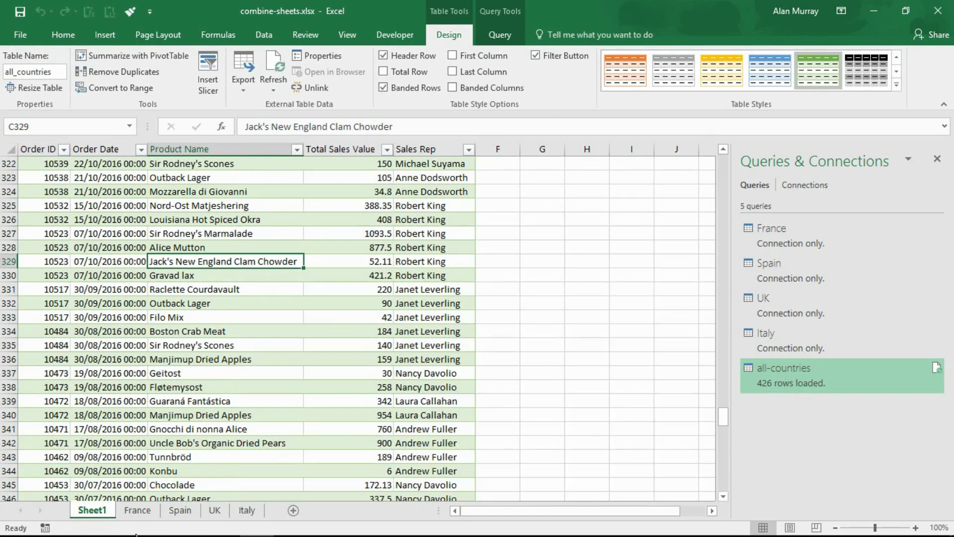
click(138, 510)
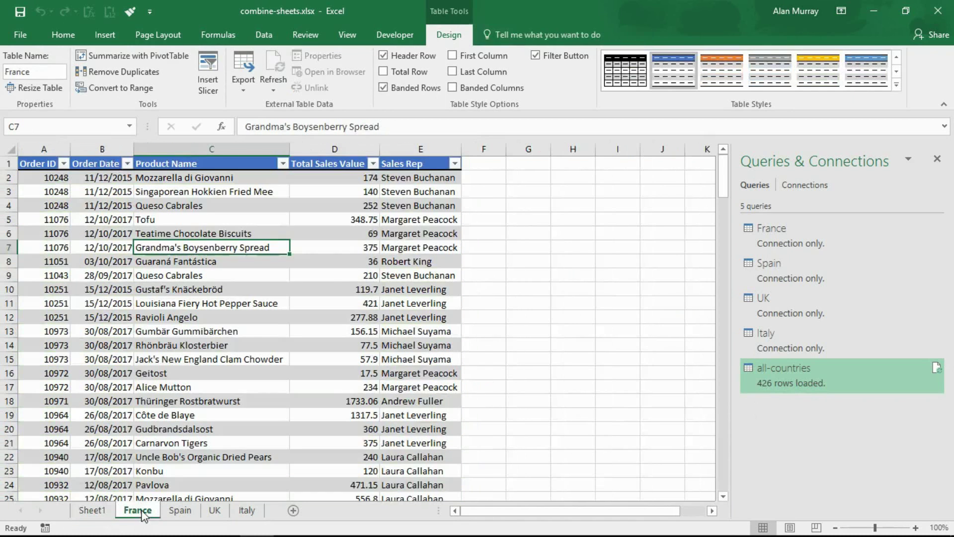
click(55, 148)
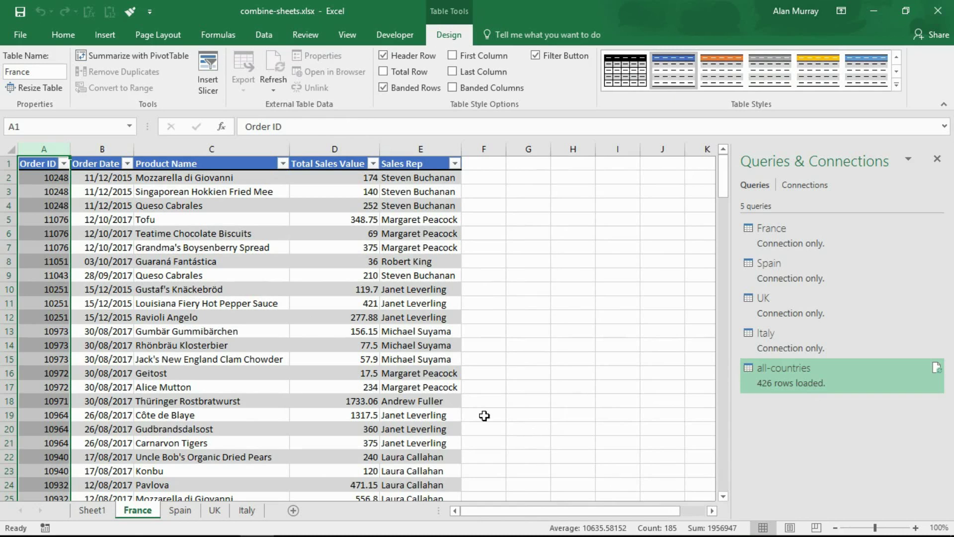
click(180, 509)
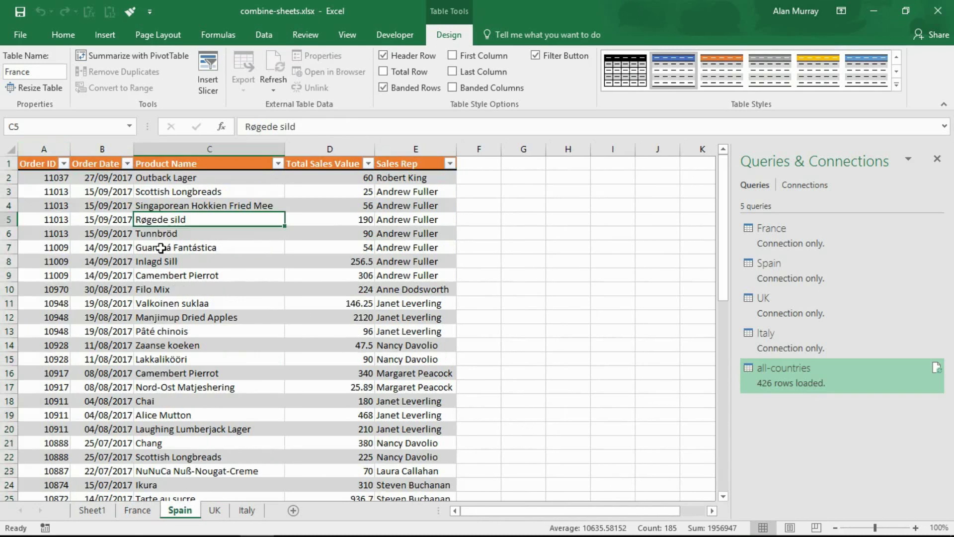
click(197, 149)
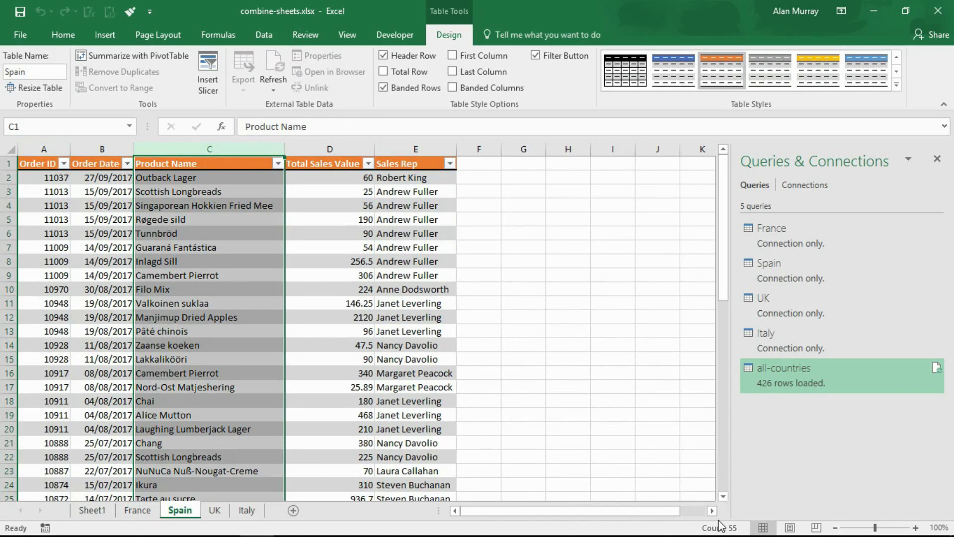
click(92, 510)
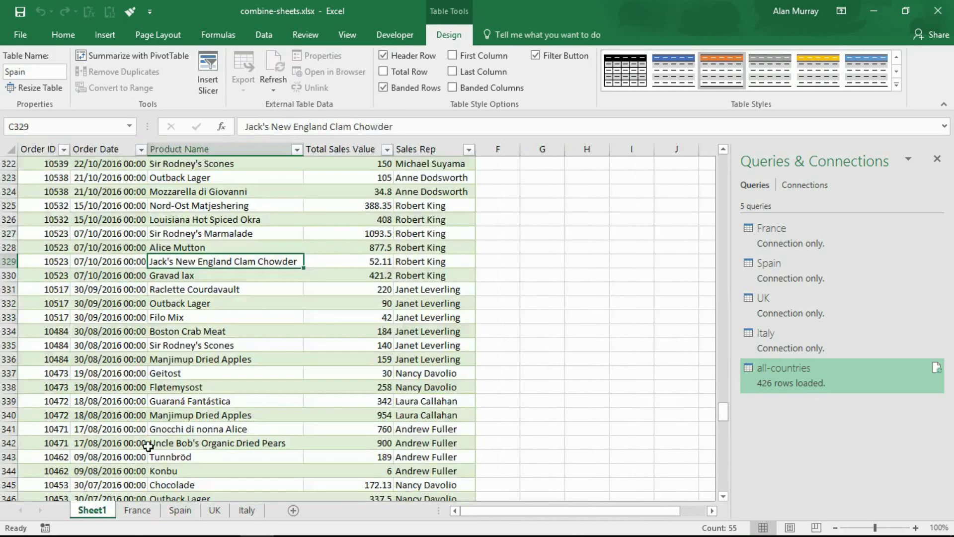
click(175, 377)
scroll(266, 390, up, 20)
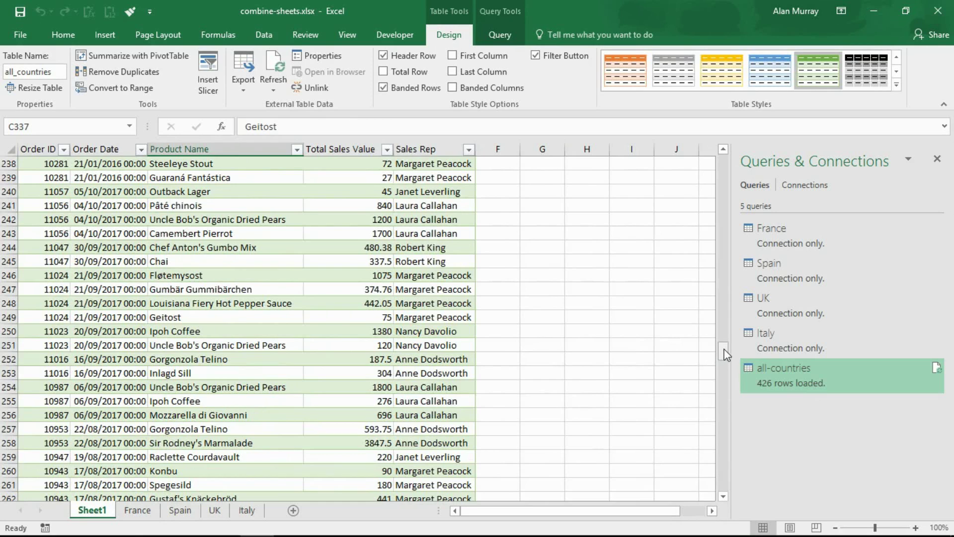
- Browse the combined table and the France table's Product Name column to gauge its row count
drag(724, 352, 724, 158)
click(205, 269)
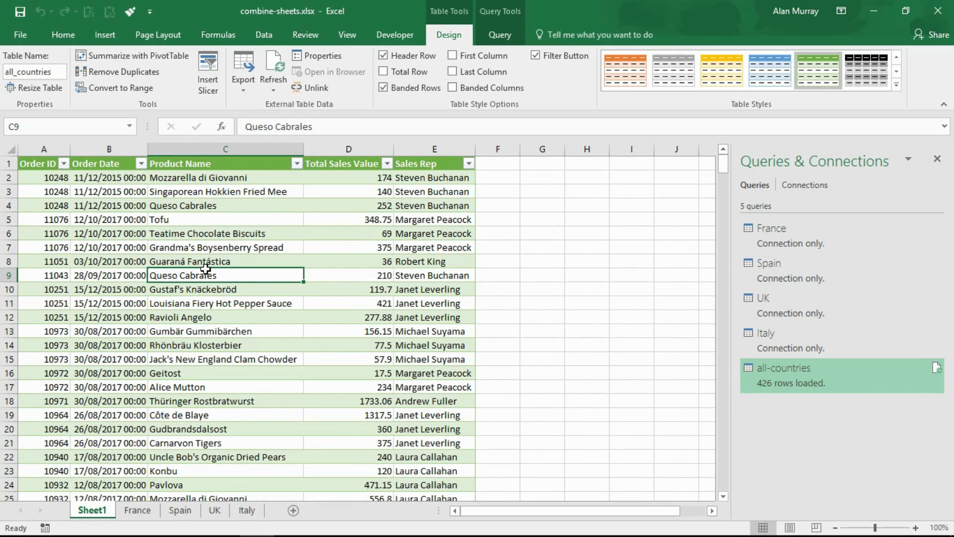
click(145, 515)
key(ctrl+Page_Up)
click(136, 515)
click(190, 148)
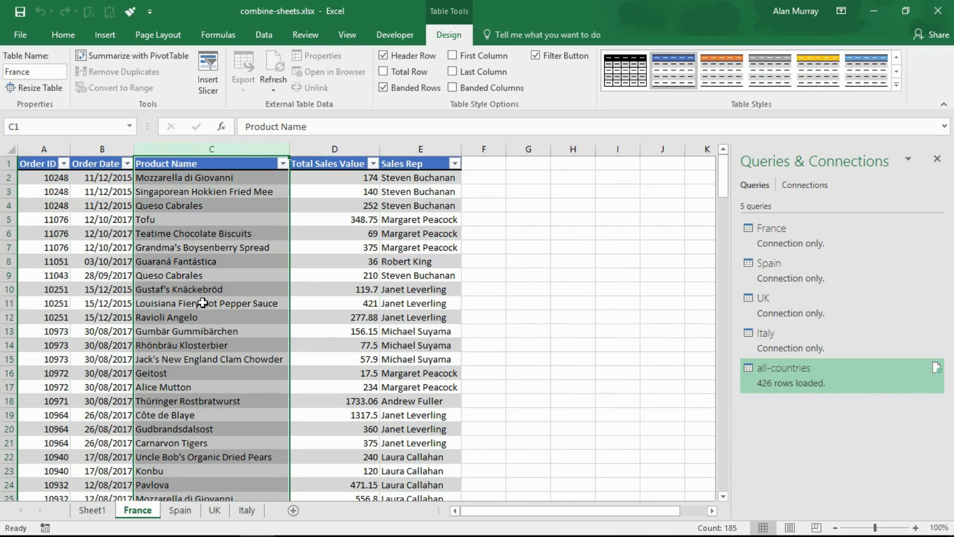
click(102, 276)
scroll(178, 334, down, 20)
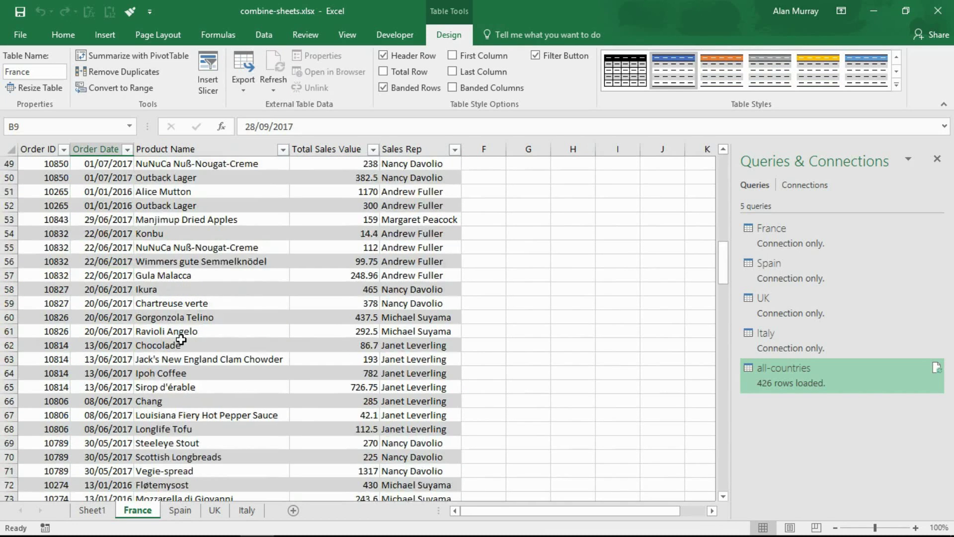
scroll(178, 334, down, 20)
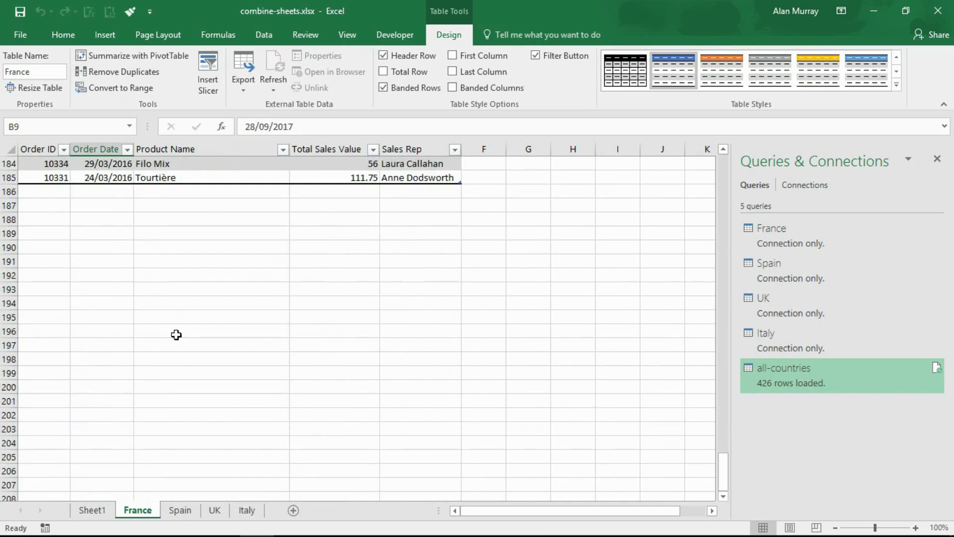
scroll(177, 333, up, 6)
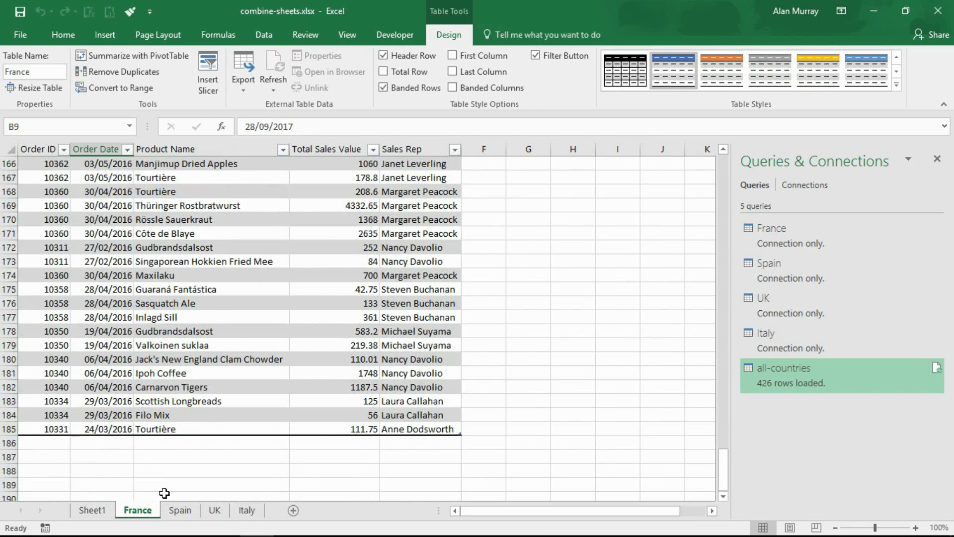
- Compare row 185, the last France record, on the France sheet and Sheet1
click(92, 510)
scroll(182, 278, down, 20)
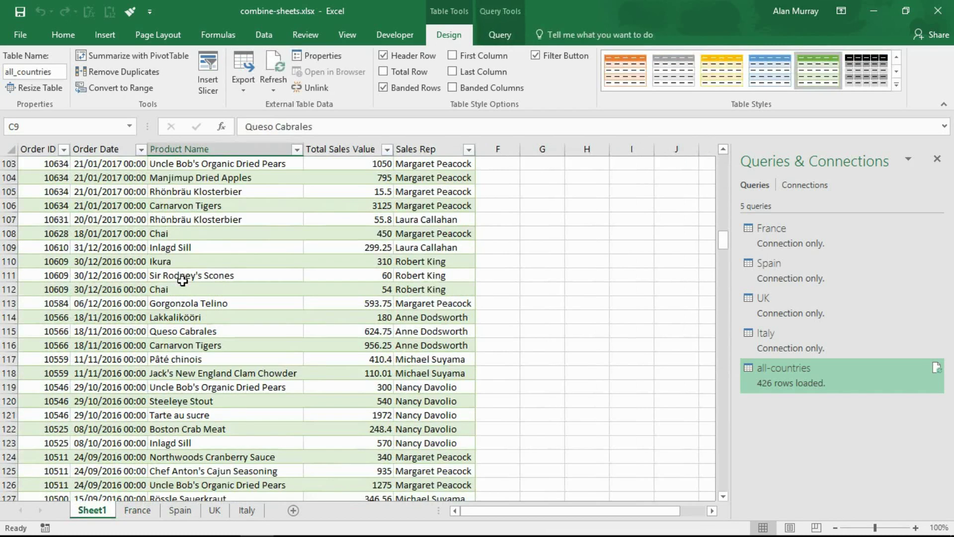
scroll(182, 278, down, 20)
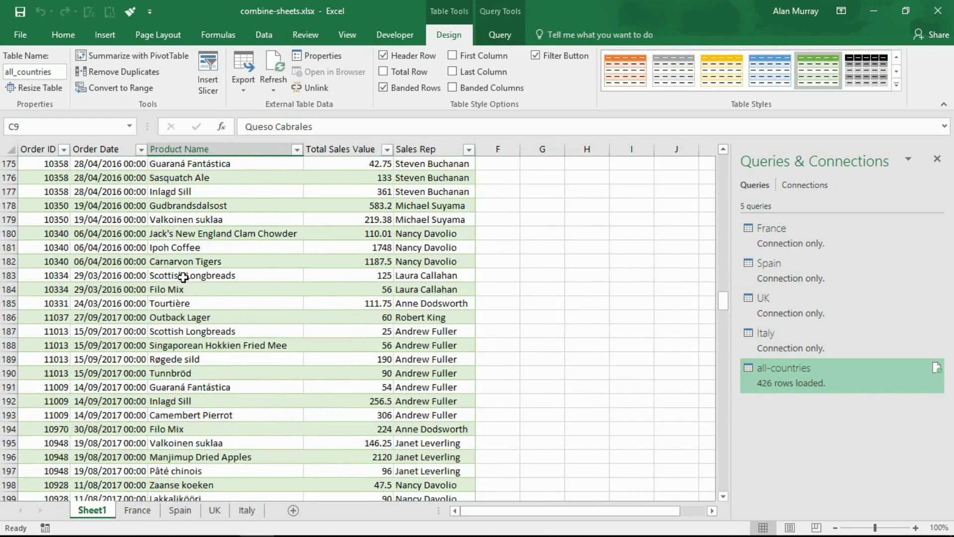
click(137, 510)
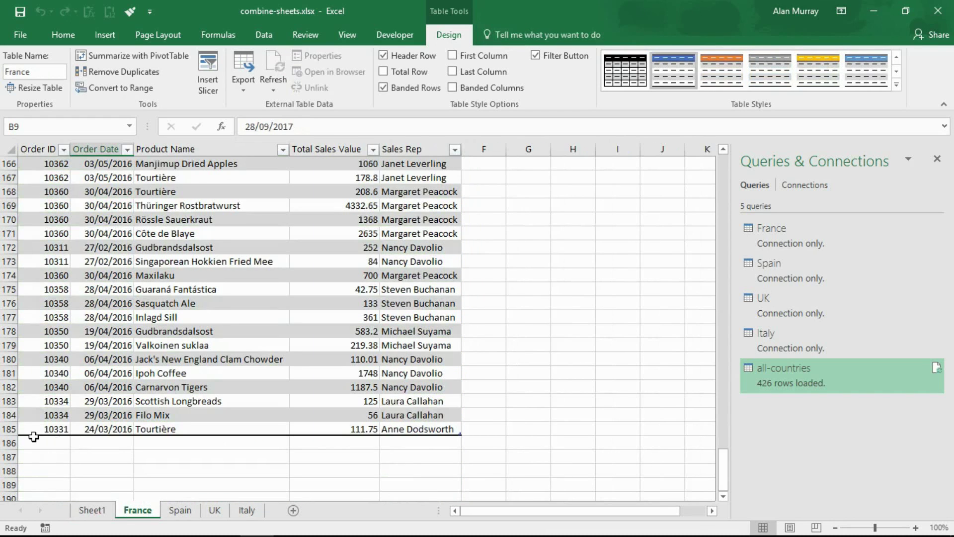
click(9, 429)
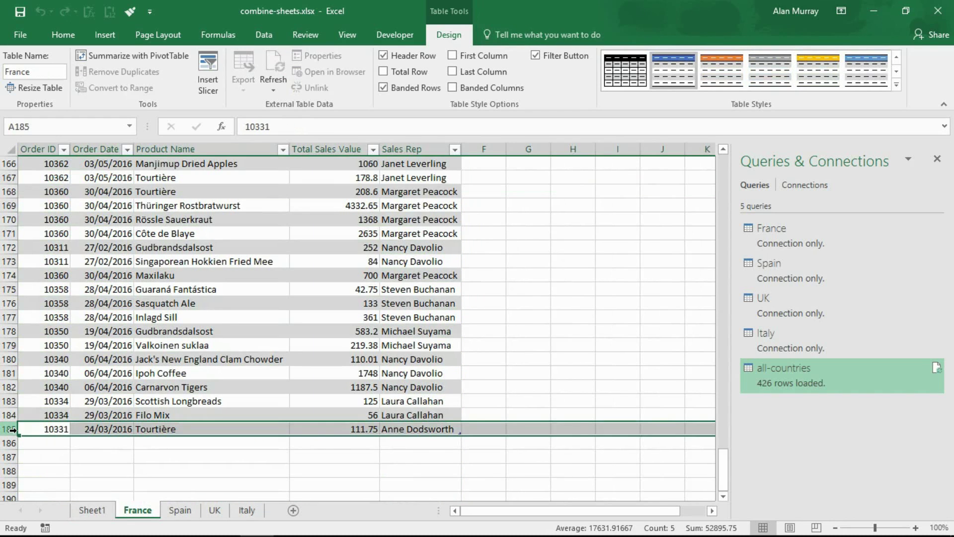
click(93, 511)
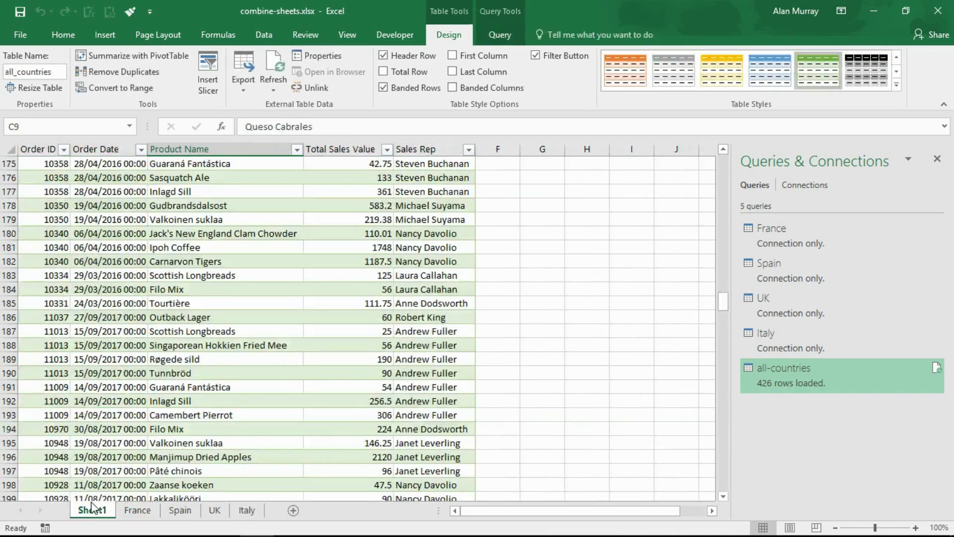
click(9, 303)
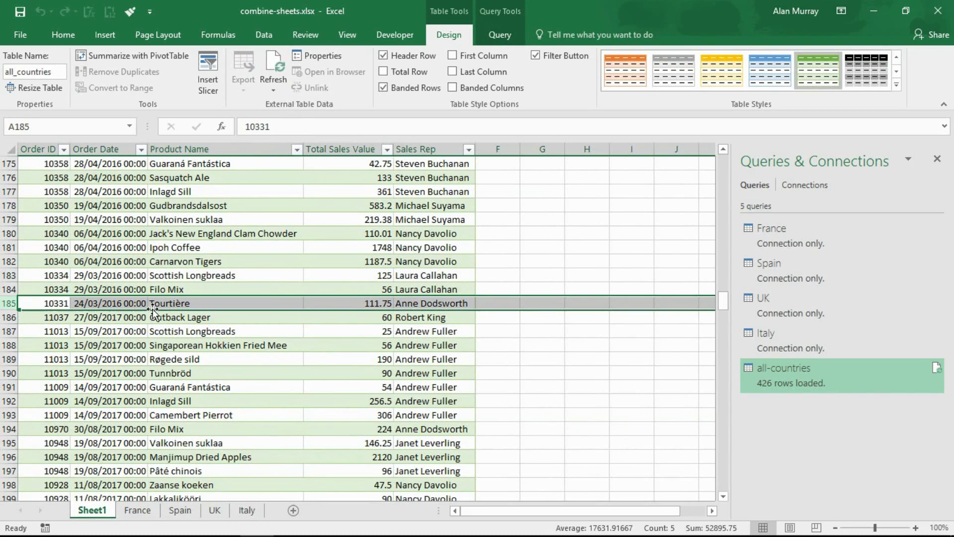
- Highlight row 186's first Spain record, Outback Lager, and match it to Spain order 11037
click(161, 320)
drag(162, 321, 62, 323)
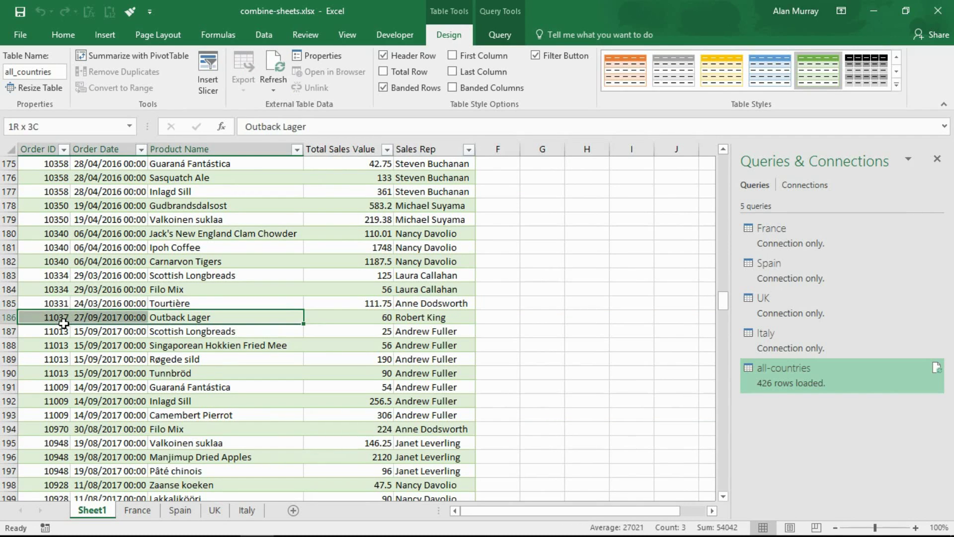
click(169, 510)
click(64, 182)
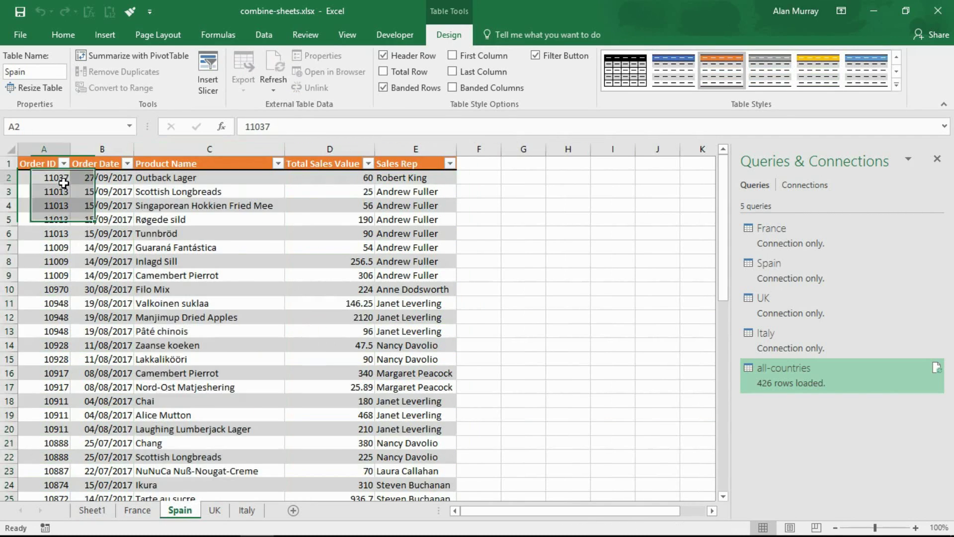
- Start a new France table row with order 10332 and the date 24/03/2016 copied from above
click(135, 511)
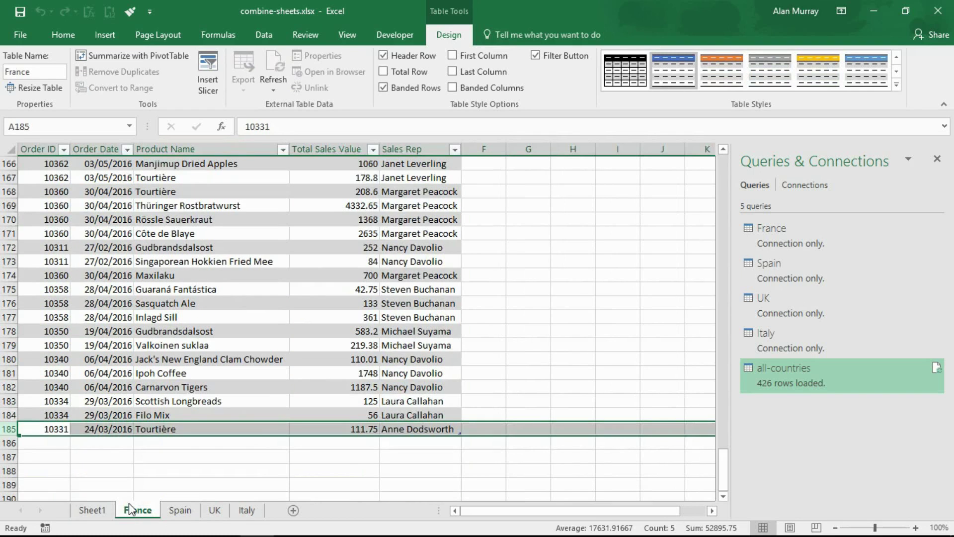
click(55, 442)
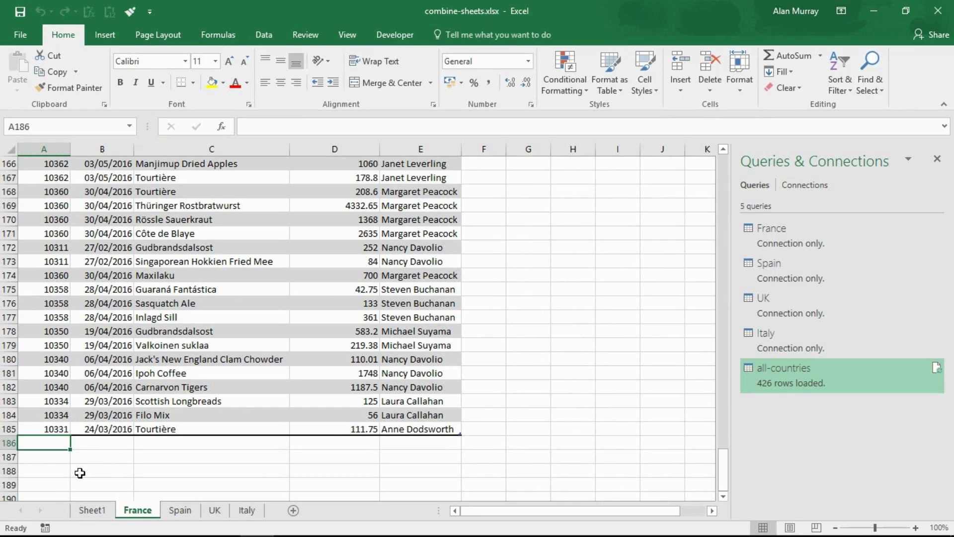
text(10332)
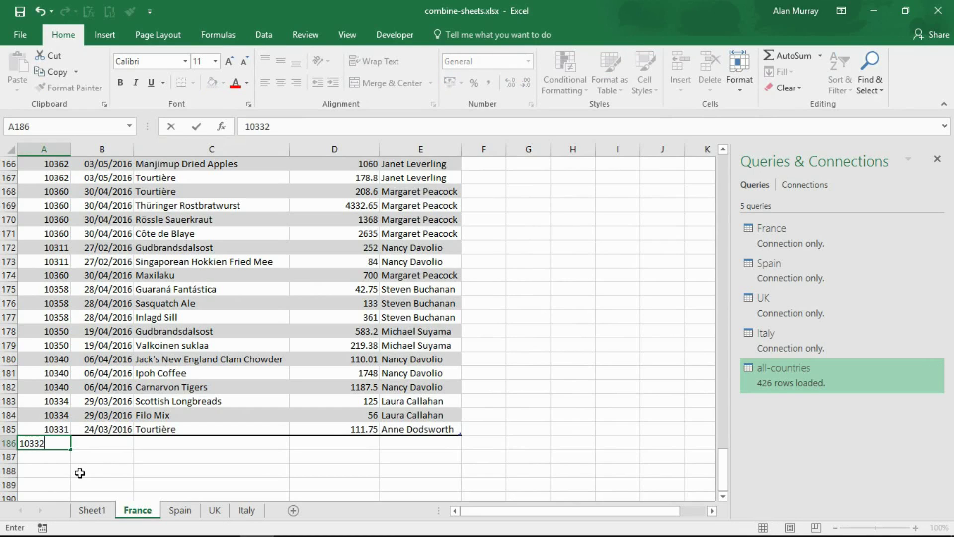
key(Tab)
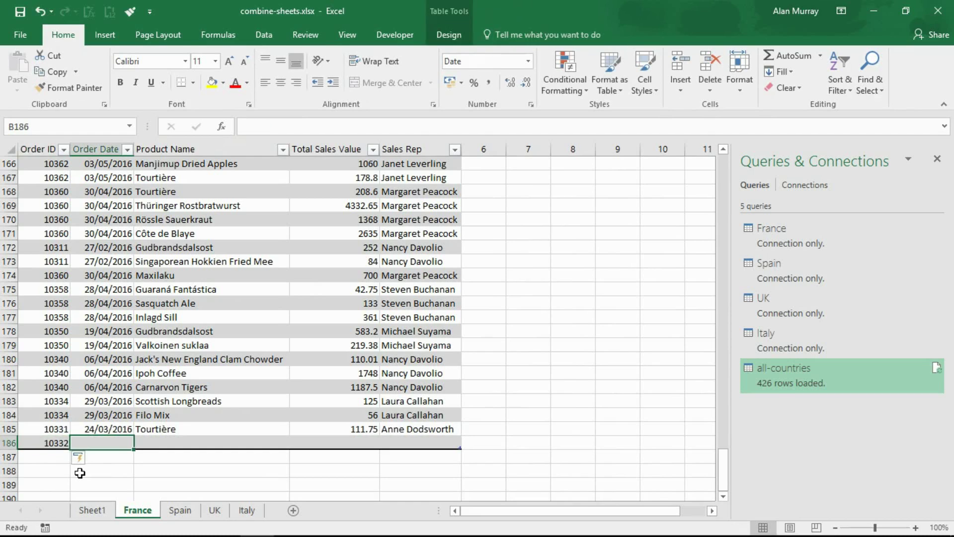
text(d)
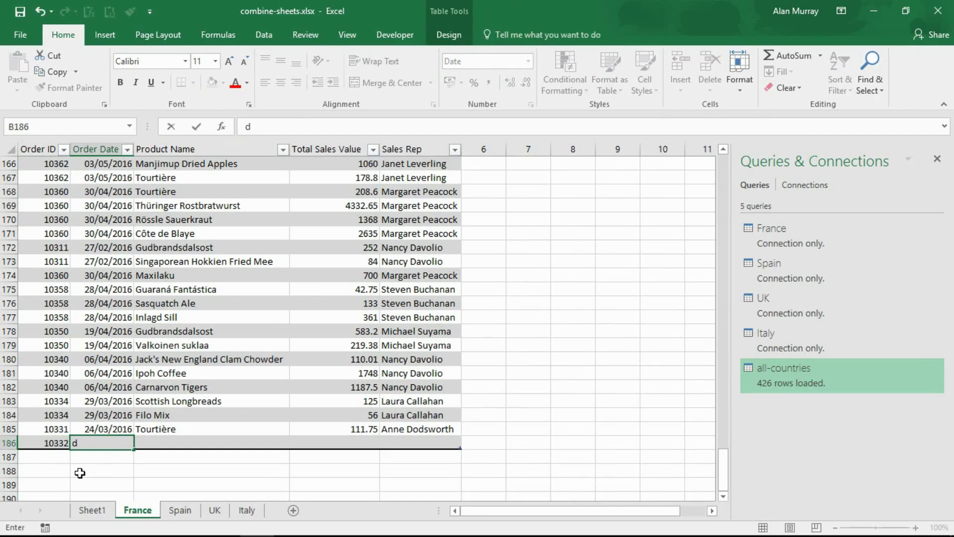
key(Escape)
key(ctrl+d)
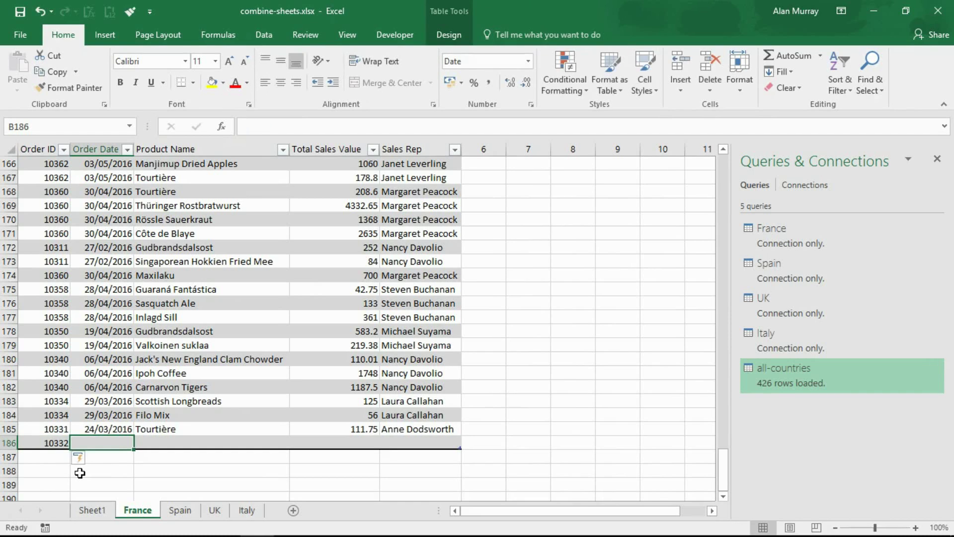
key(Tab)
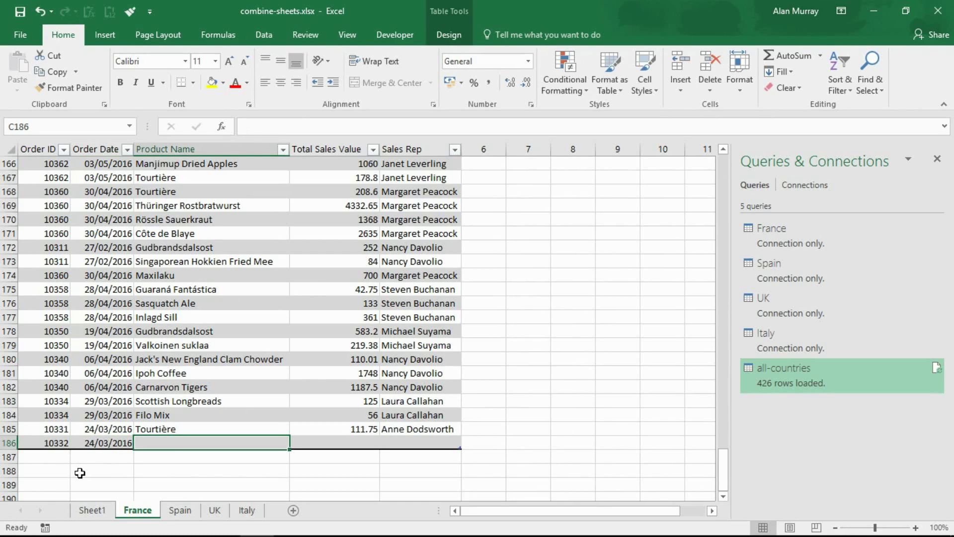
- Complete the row with Scottish Longbreads, sales value 100 and the new sales rep's name
text(Scottish Longbreads)
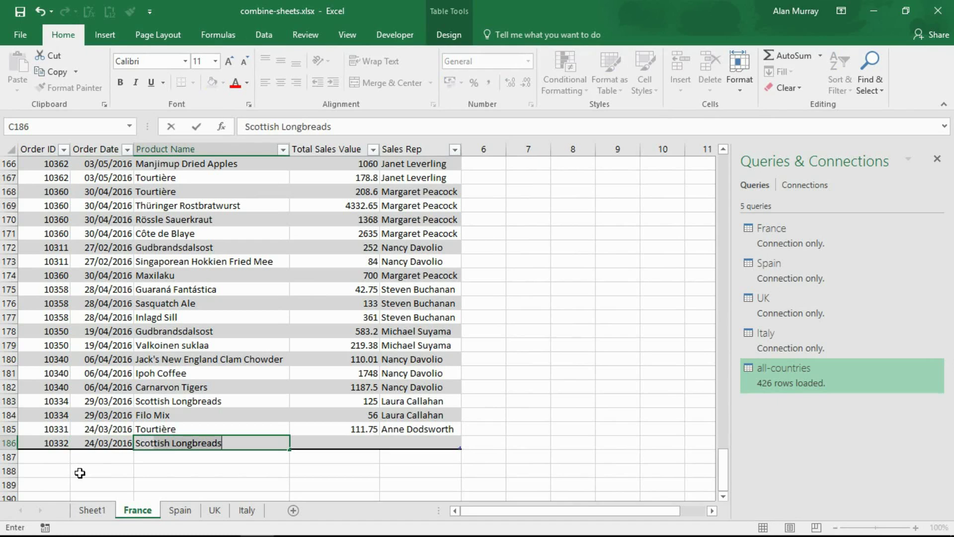
key(Tab)
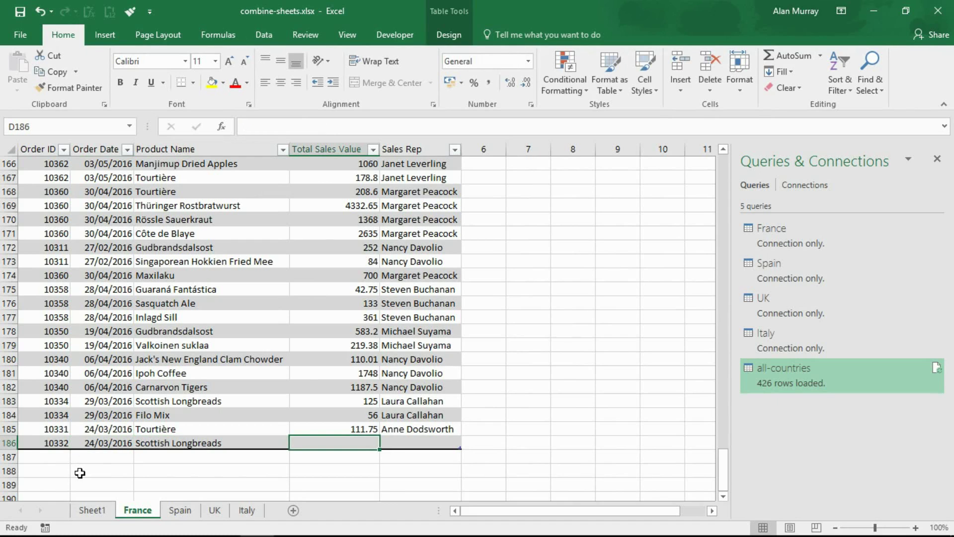
text(100)
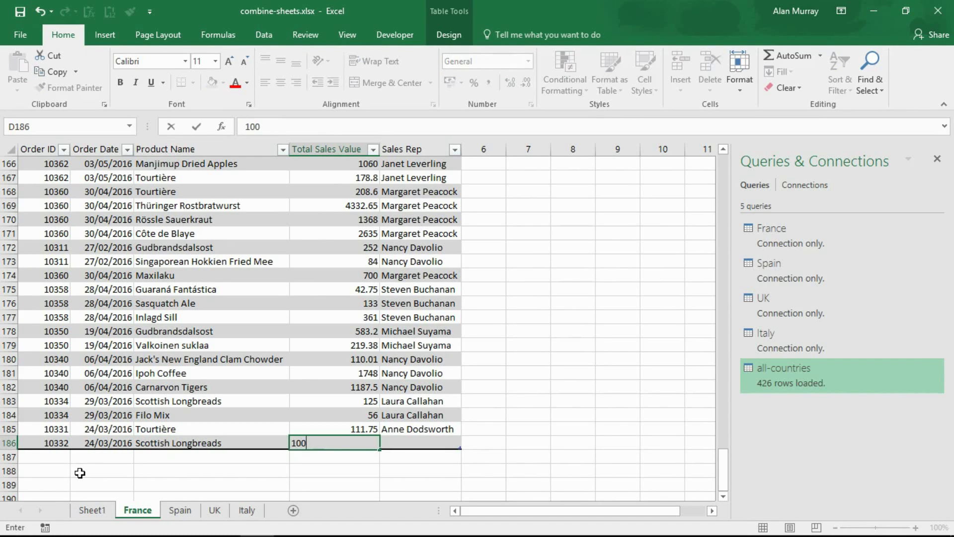
key(Tab)
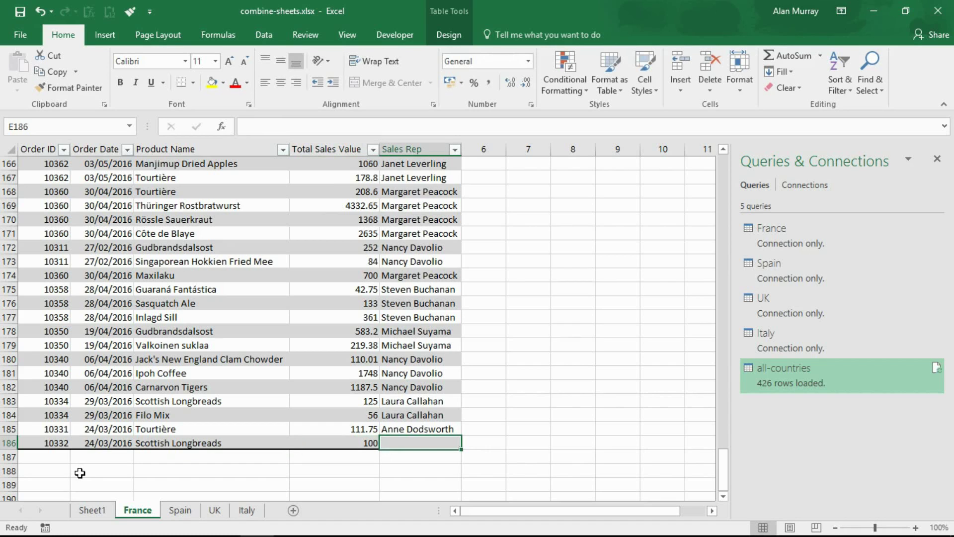
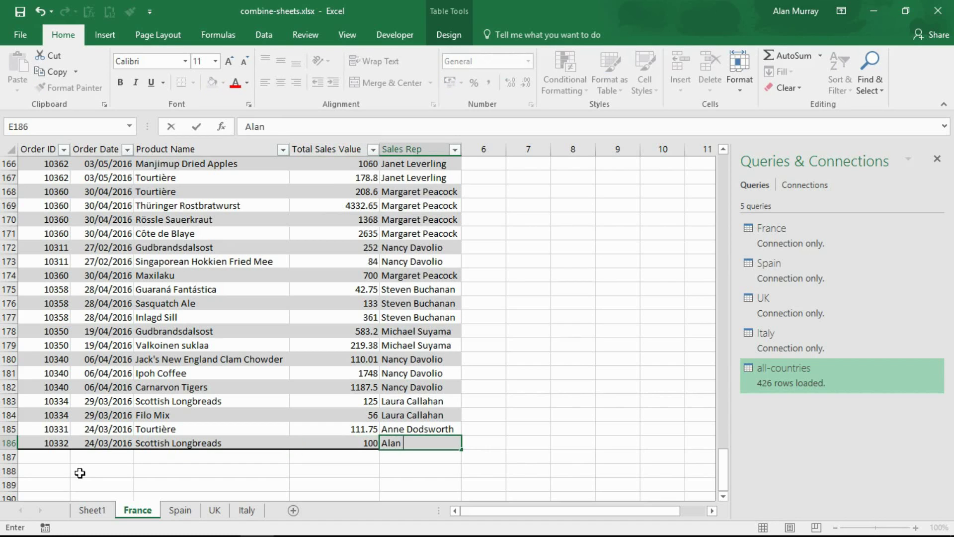
key(Return)
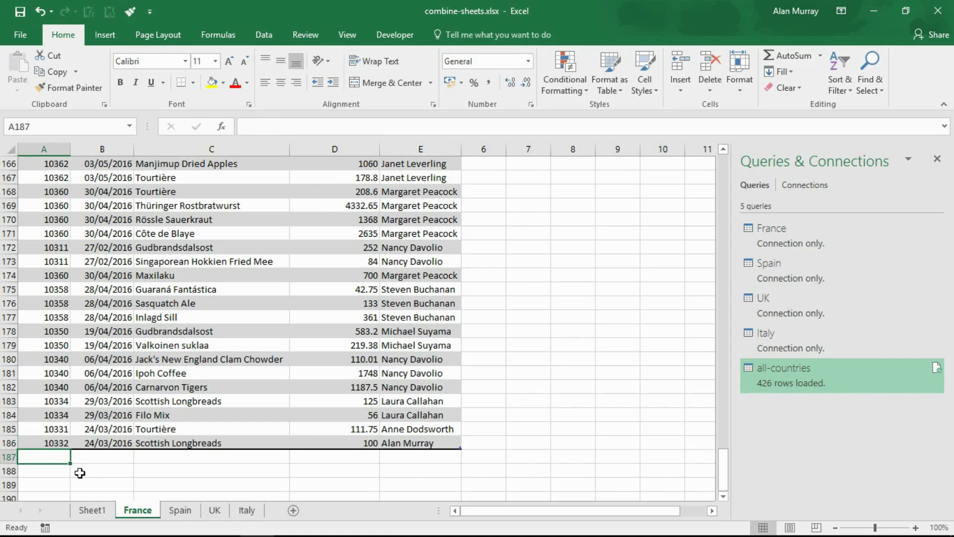
click(208, 327)
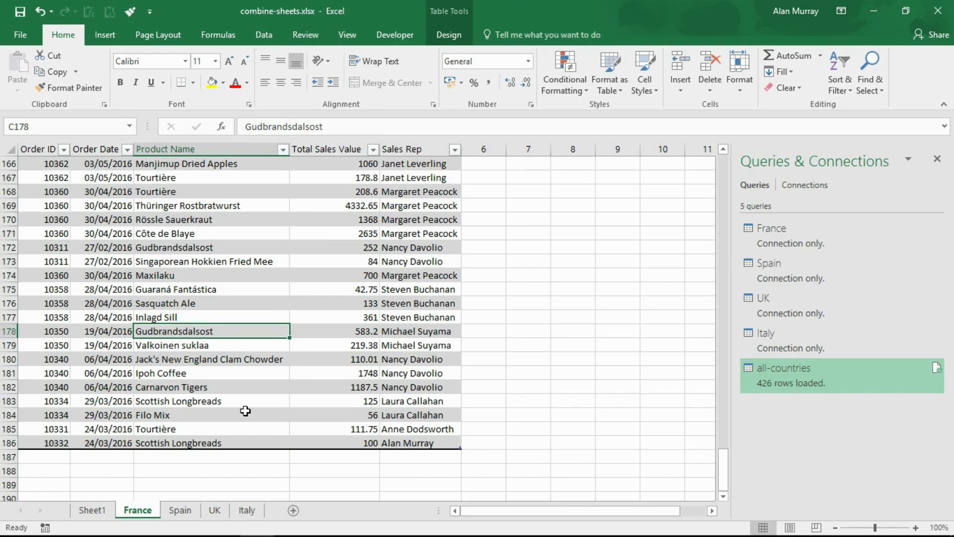
- Refresh All on Sheet1 so the combined table shows 427 rows with order 10332 at row 186
click(94, 516)
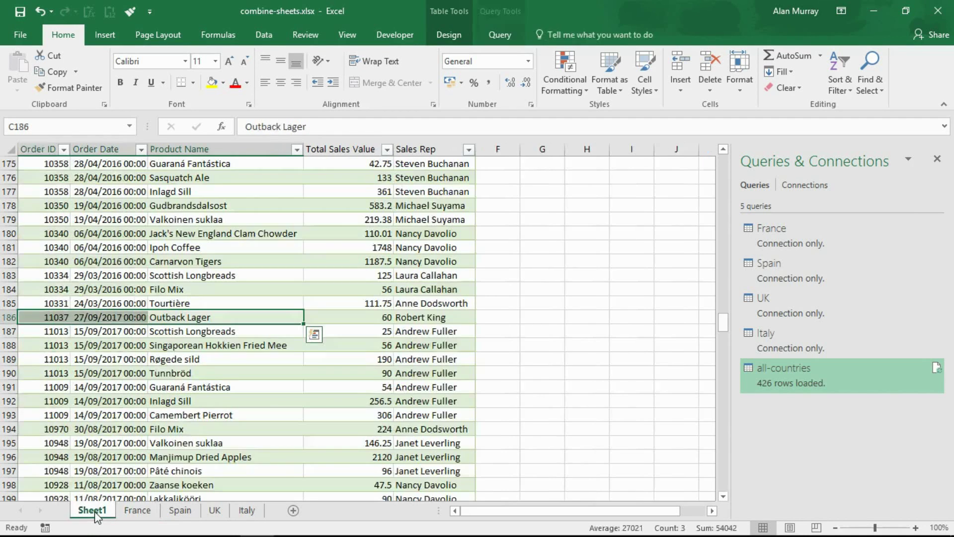
click(11, 302)
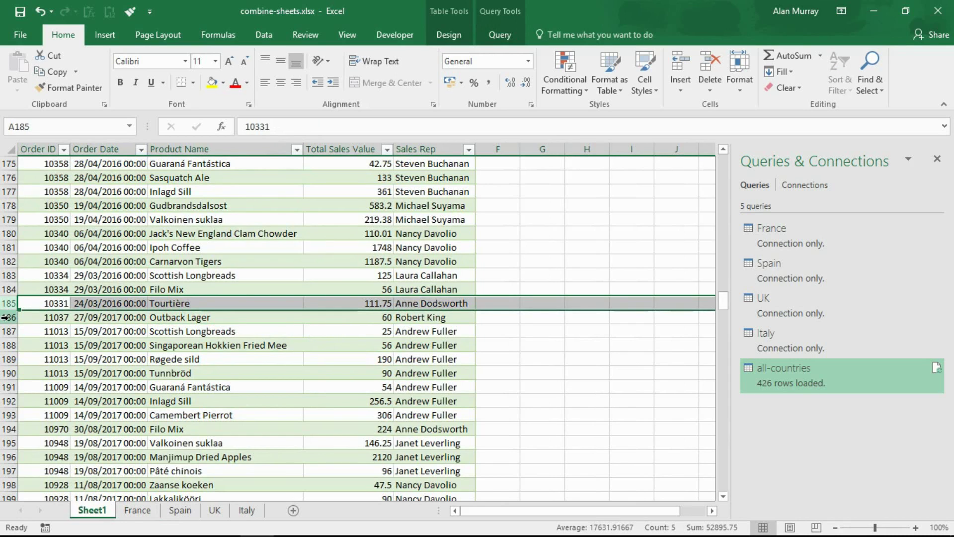
click(6, 317)
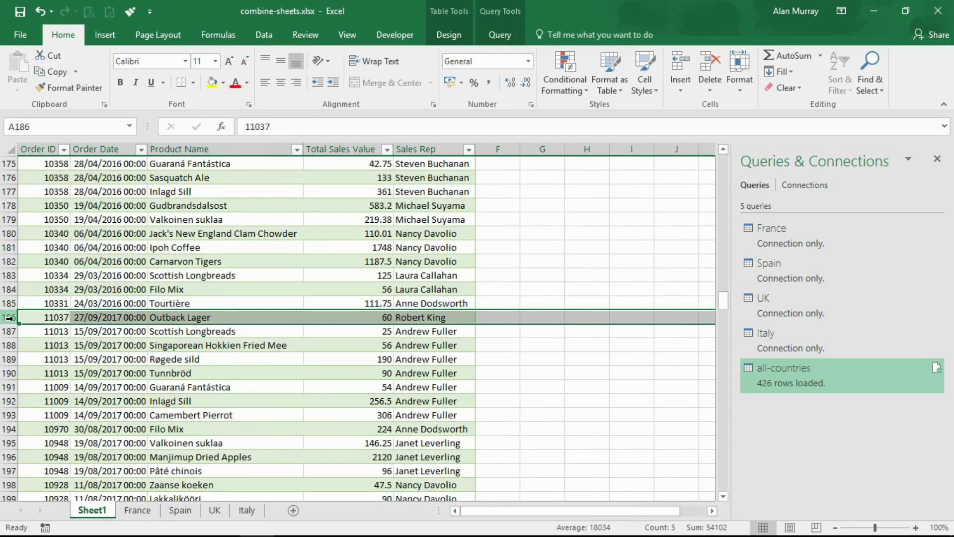
click(207, 360)
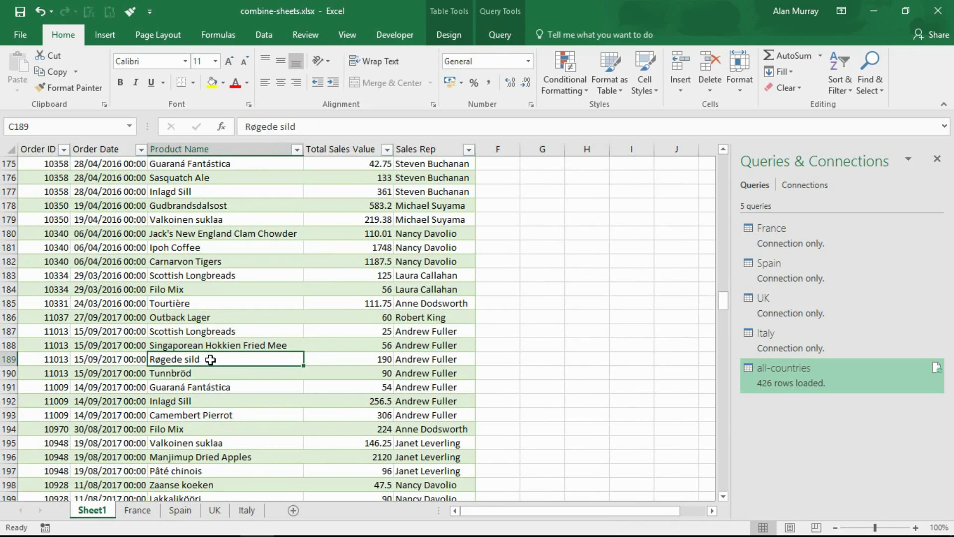
click(269, 36)
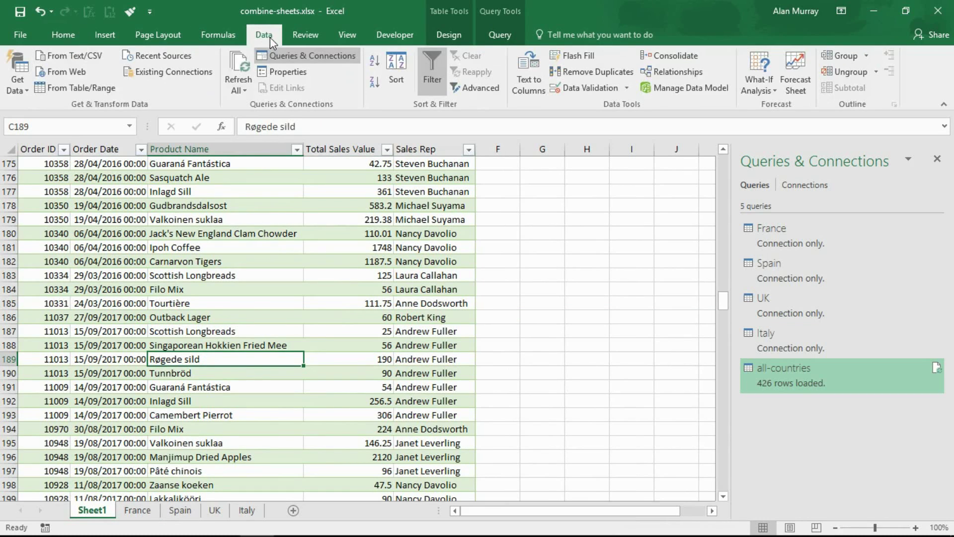
click(238, 57)
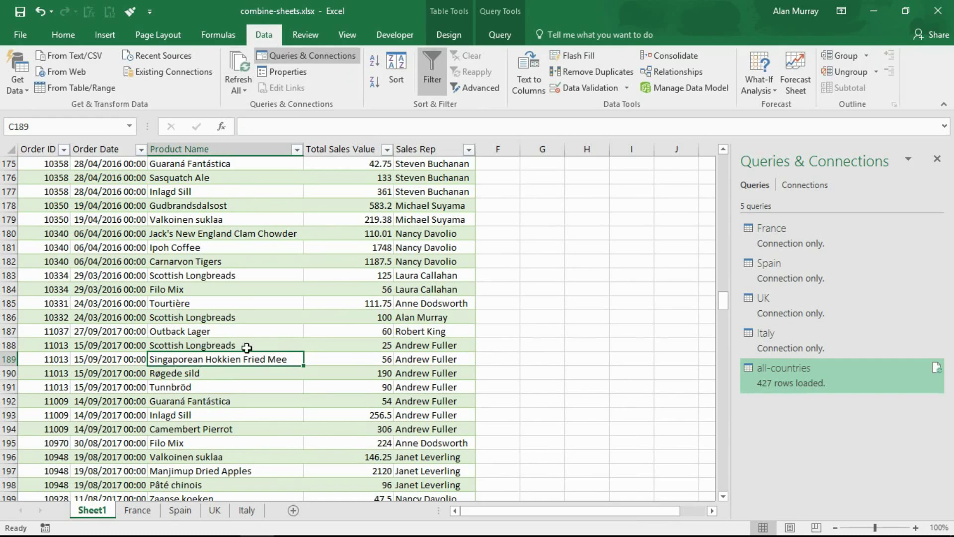
click(7, 318)
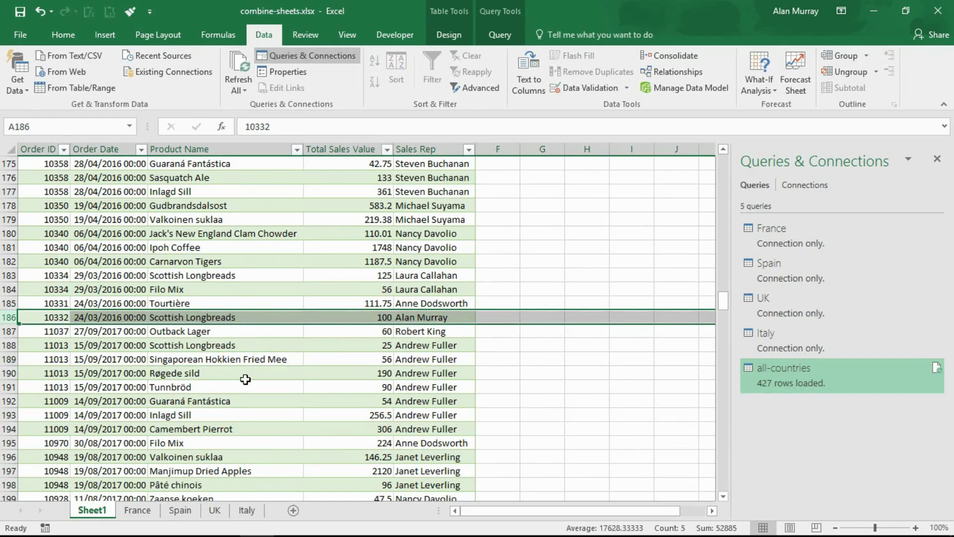
click(264, 373)
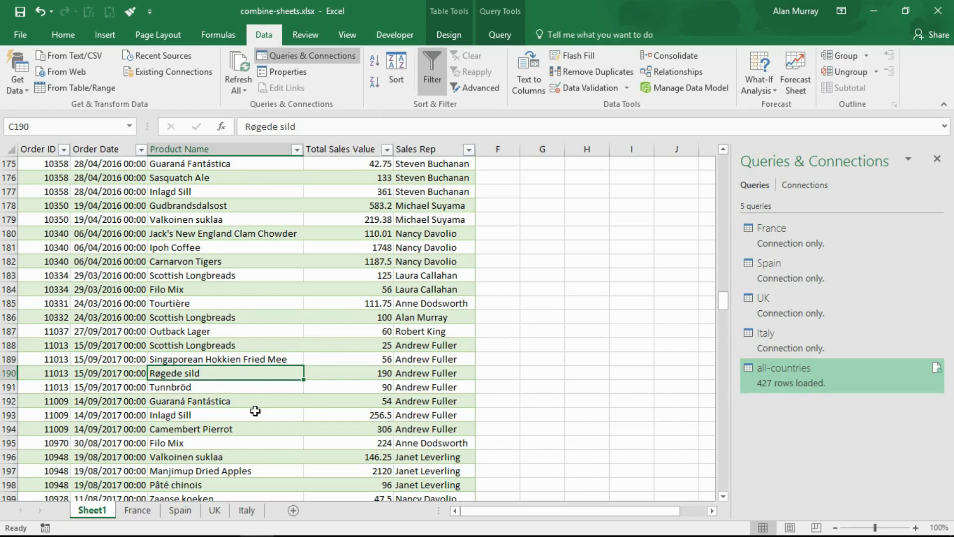
- Create a pivot table on a new sheet summing Total Sales Value by Sales Rep, totalling 187933.93
click(119, 36)
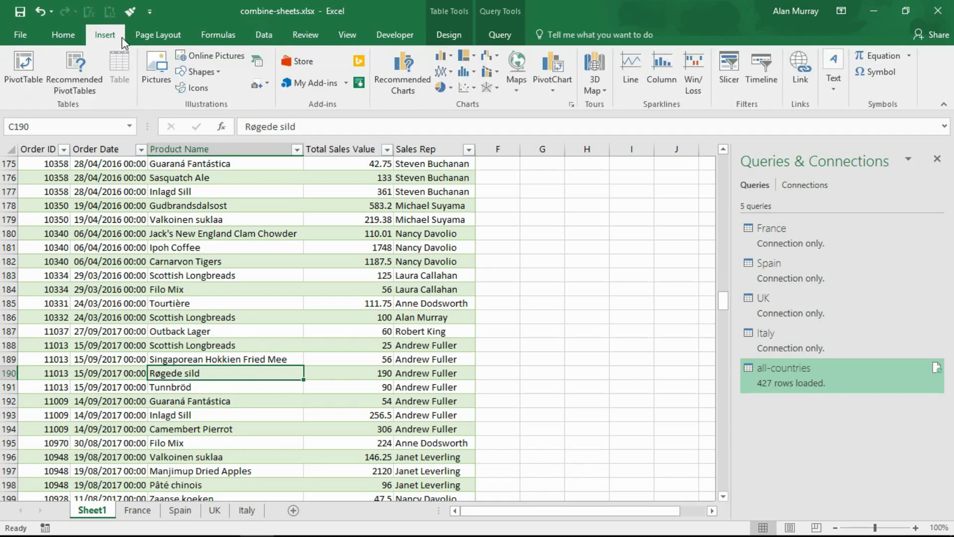
click(41, 70)
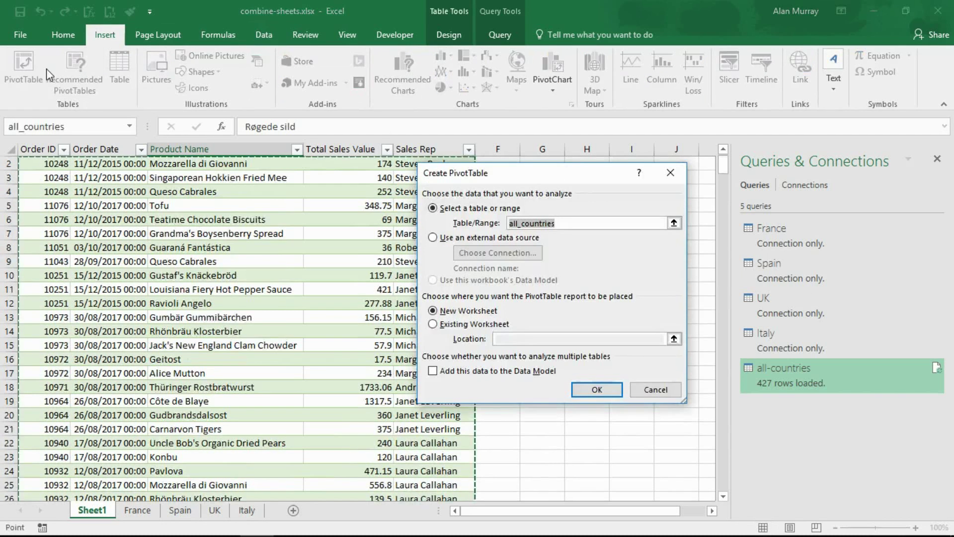
click(596, 390)
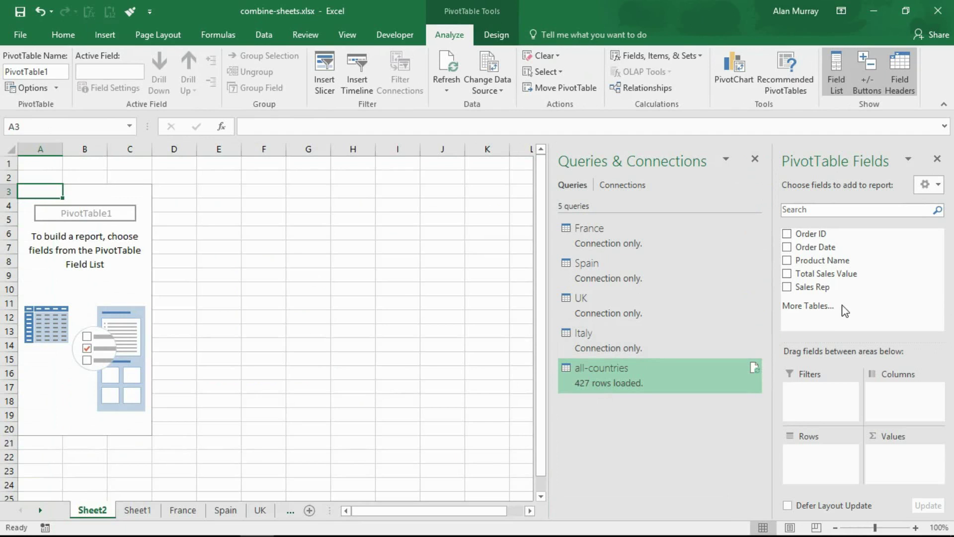
drag(822, 291, 813, 453)
drag(813, 274, 876, 461)
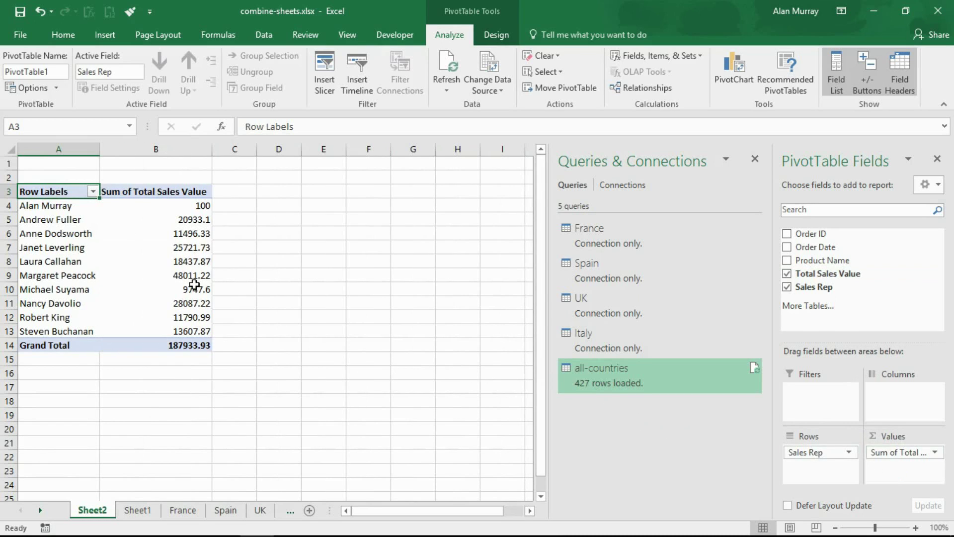
drag(83, 206, 179, 205)
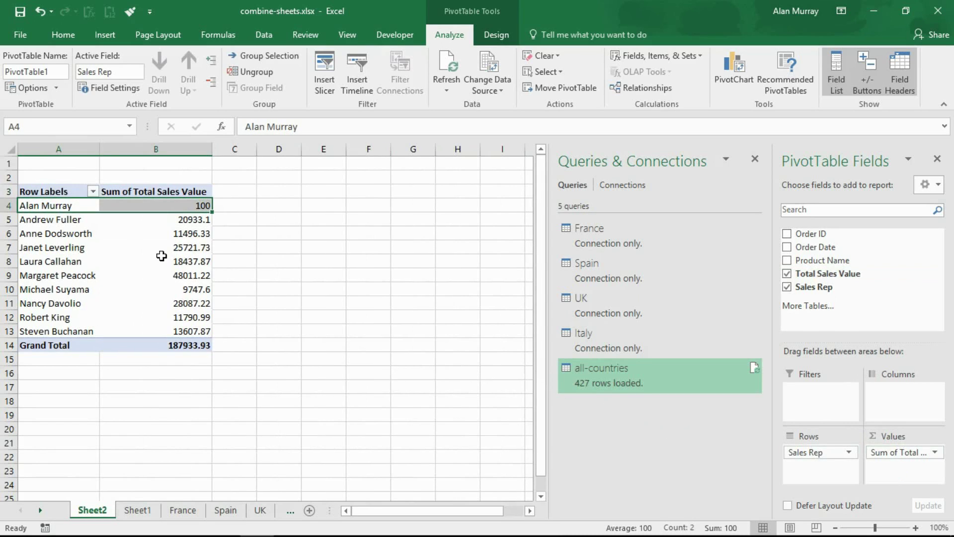
click(46, 292)
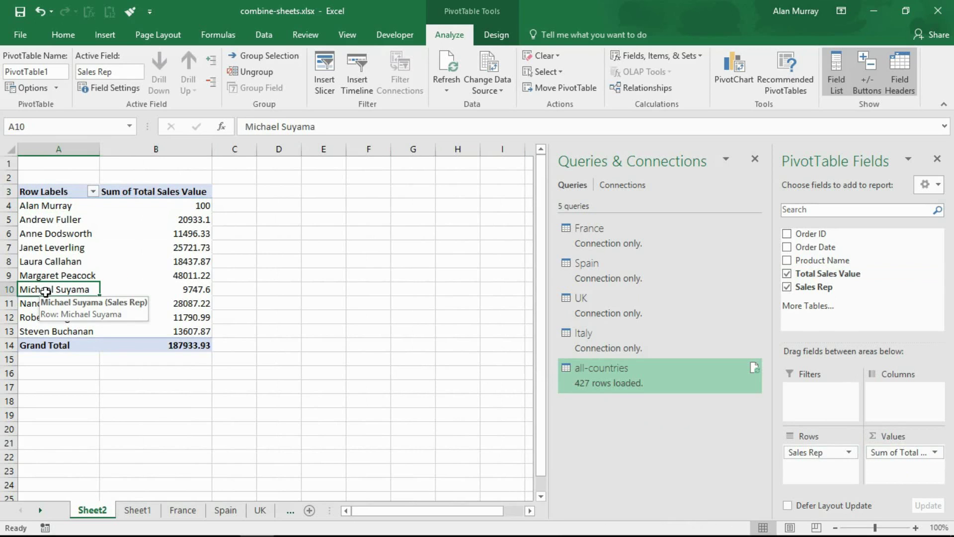